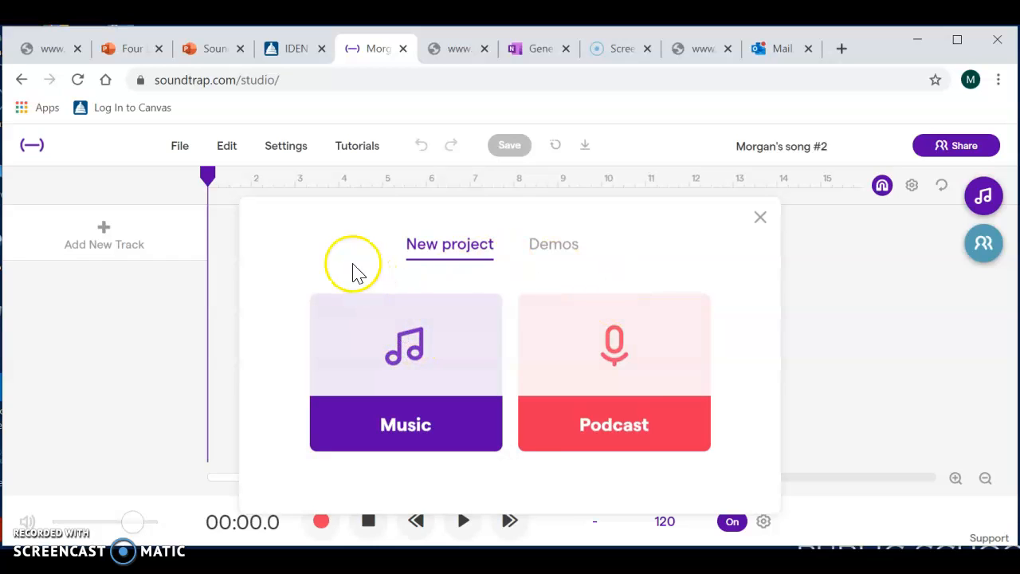
# - Create a music project from scratch and open the loop library to browse loops
pyautogui.click(409, 345)
pyautogui.click(355, 157)
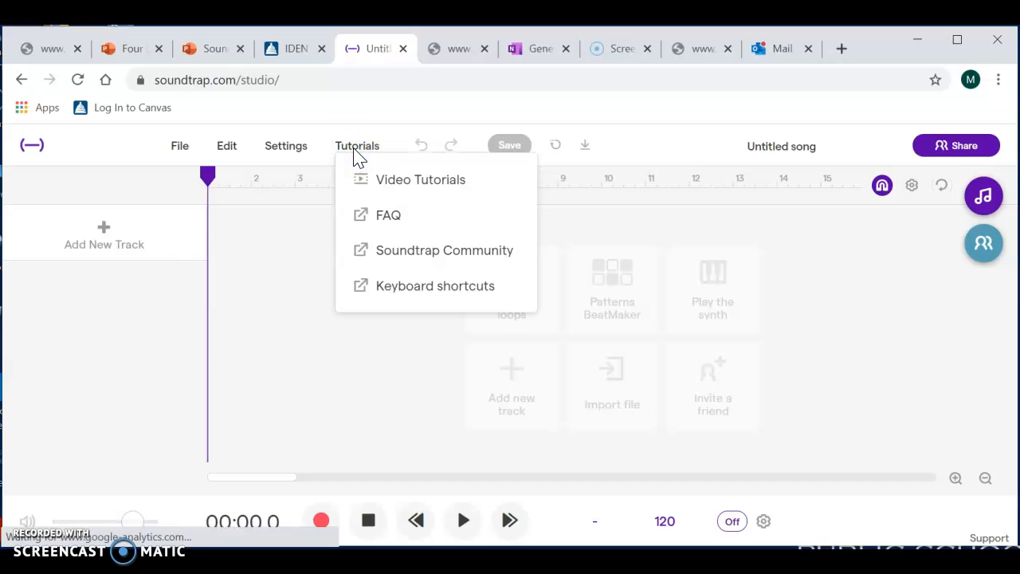
pyautogui.click(355, 155)
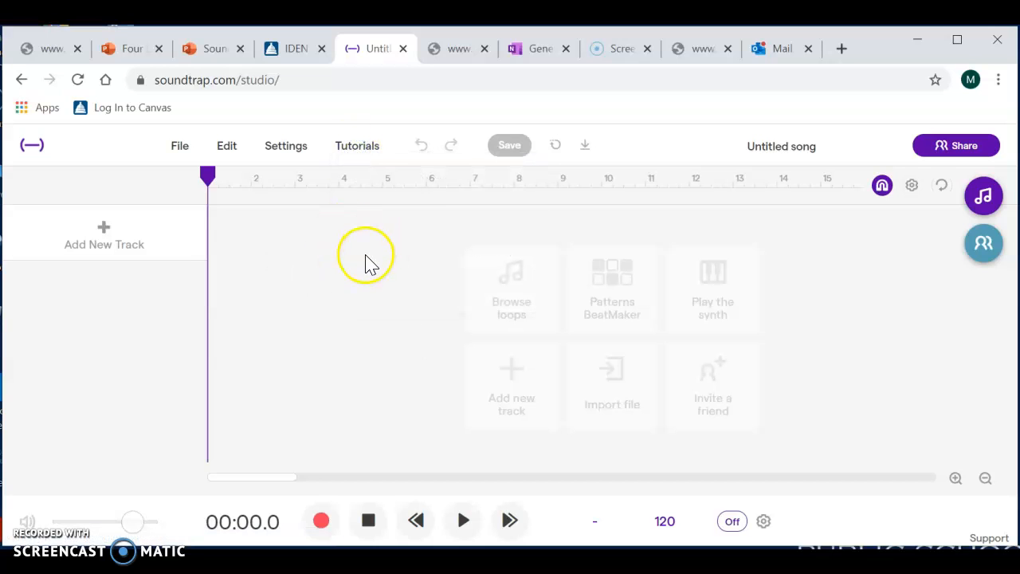
pyautogui.click(516, 292)
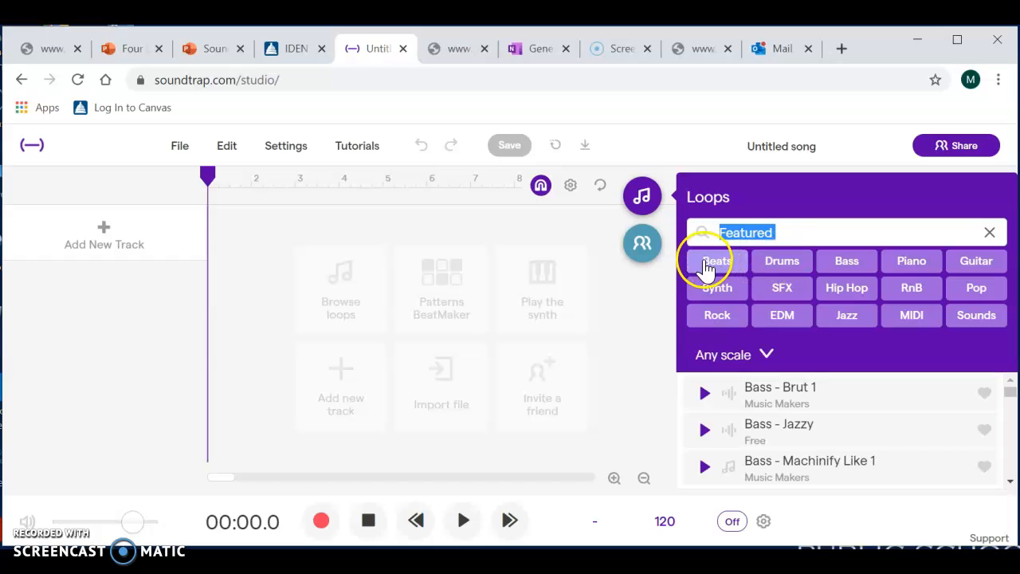
# - Narrow the featured loops to Drums and look through the listed drum loops
pyautogui.click(770, 265)
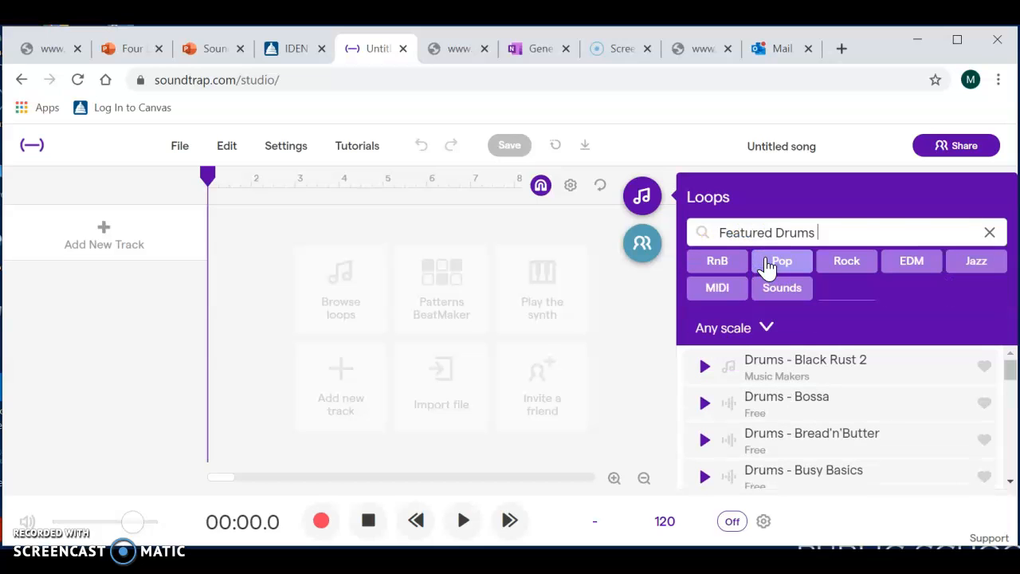
pyautogui.click(729, 265)
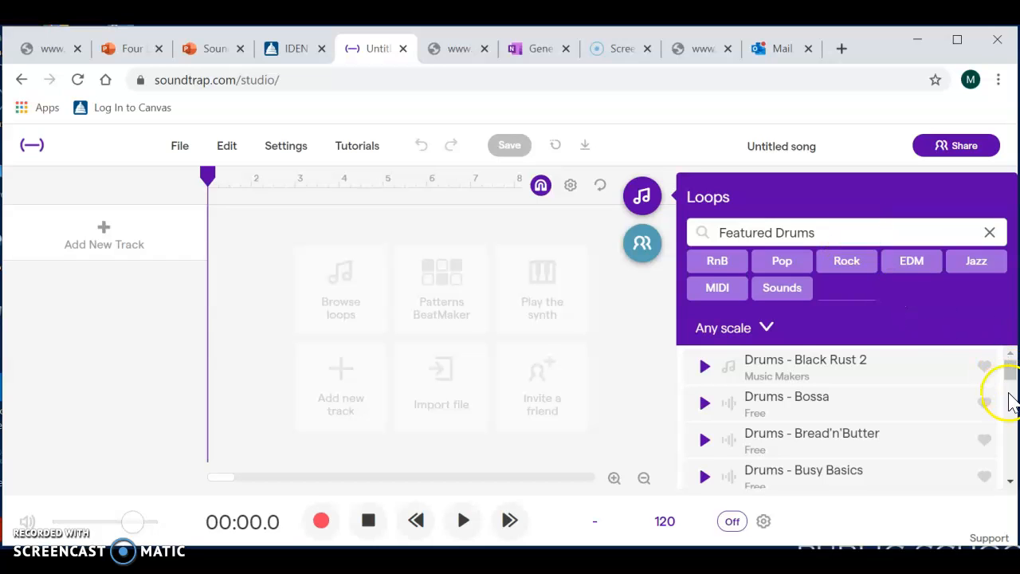
pyautogui.scroll(-3, 1013, 477)
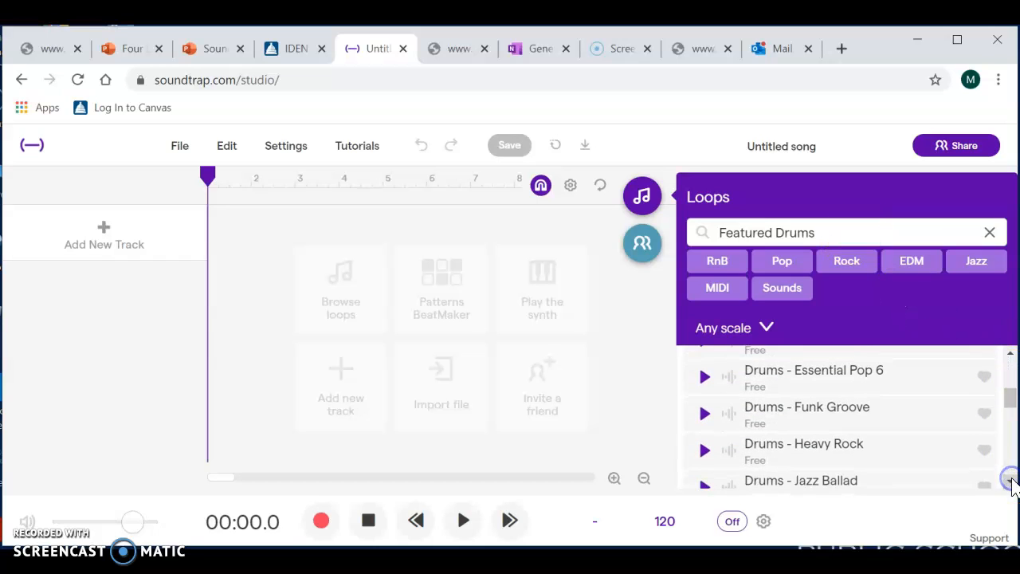
pyautogui.moveTo(1011, 406); pyautogui.dragTo(1011, 369)
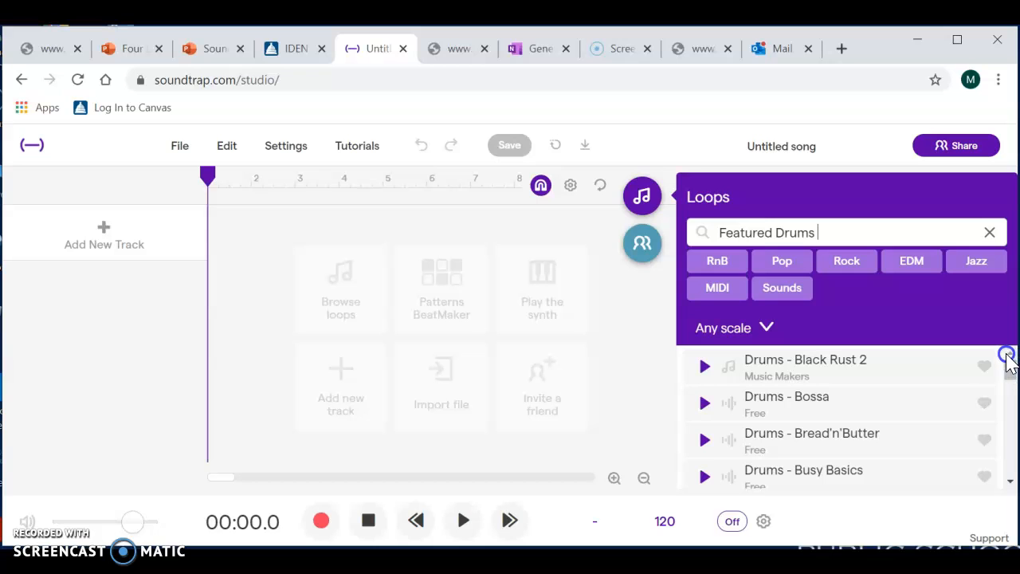
# - Filter the loop library to Beats and Featured, preview Beat - Blazin, and add it as a track at the start of the timeline
pyautogui.click(989, 232)
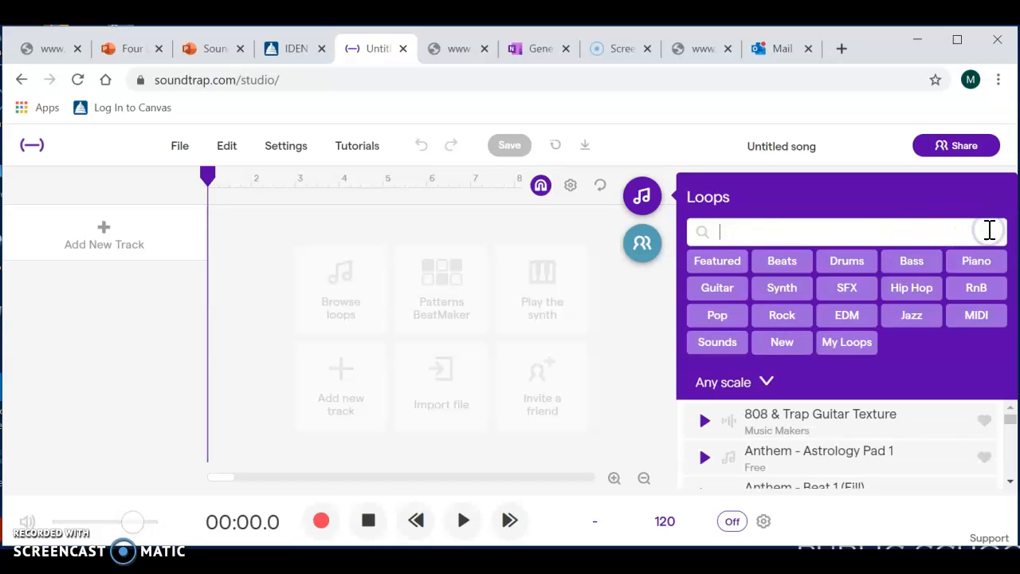
pyautogui.click(781, 267)
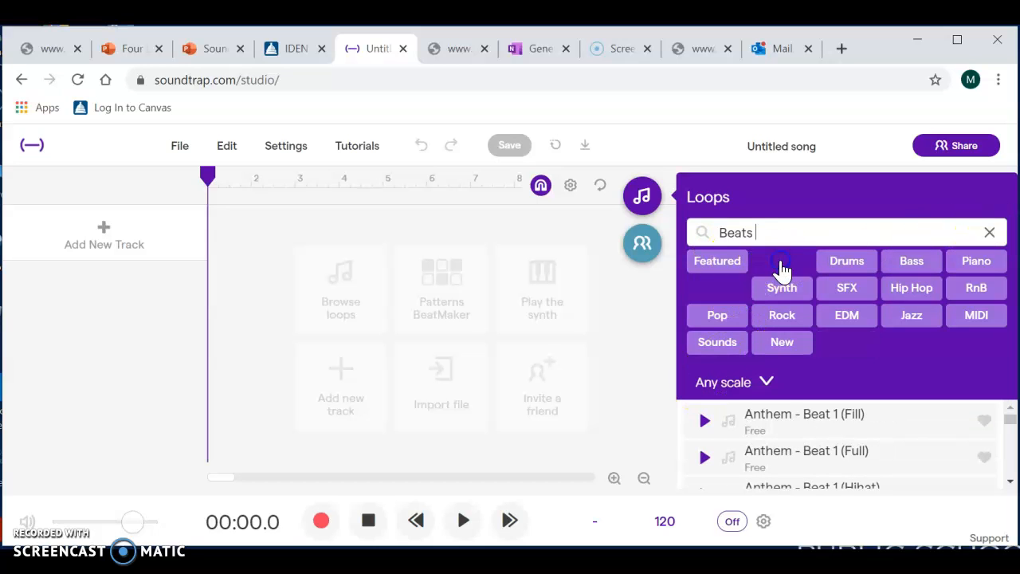
pyautogui.click(734, 270)
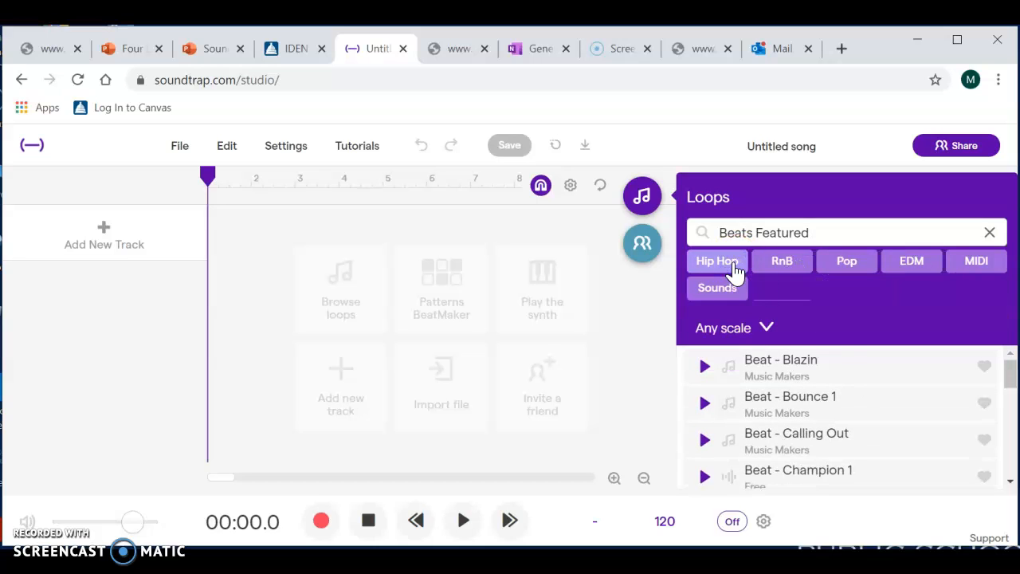
pyautogui.click(834, 372)
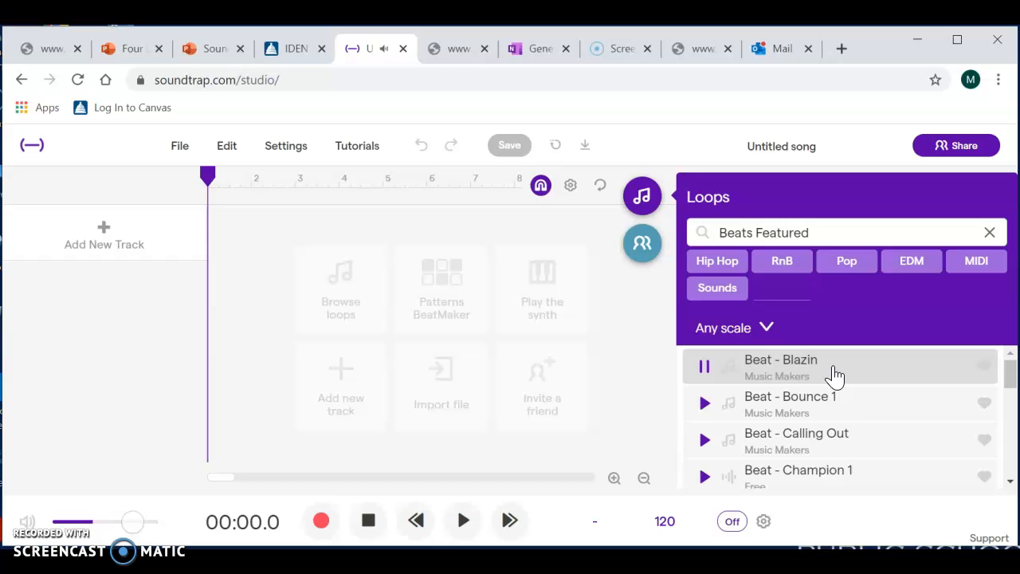
pyautogui.moveTo(834, 372); pyautogui.dragTo(209, 250)
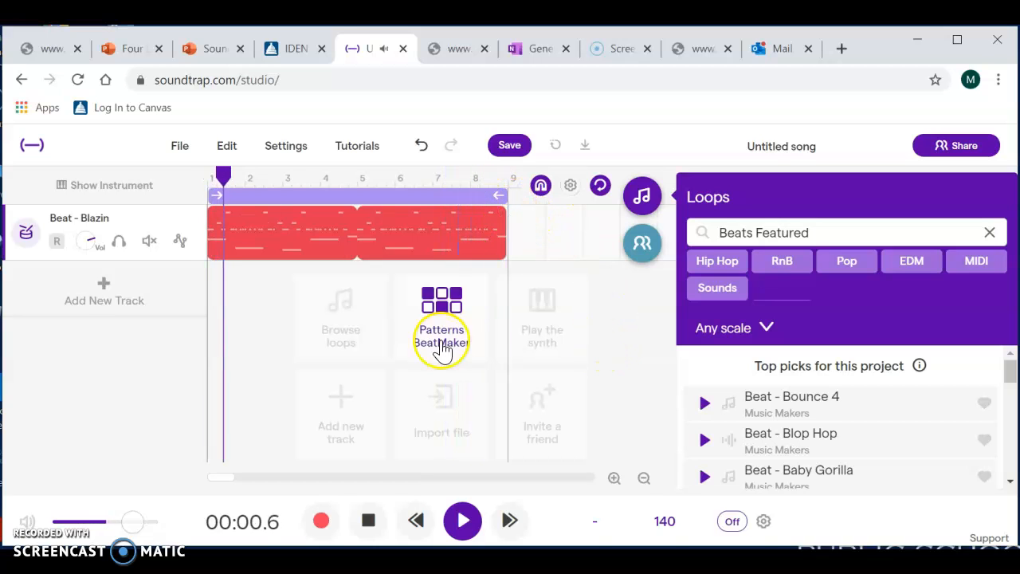
pyautogui.click(364, 520)
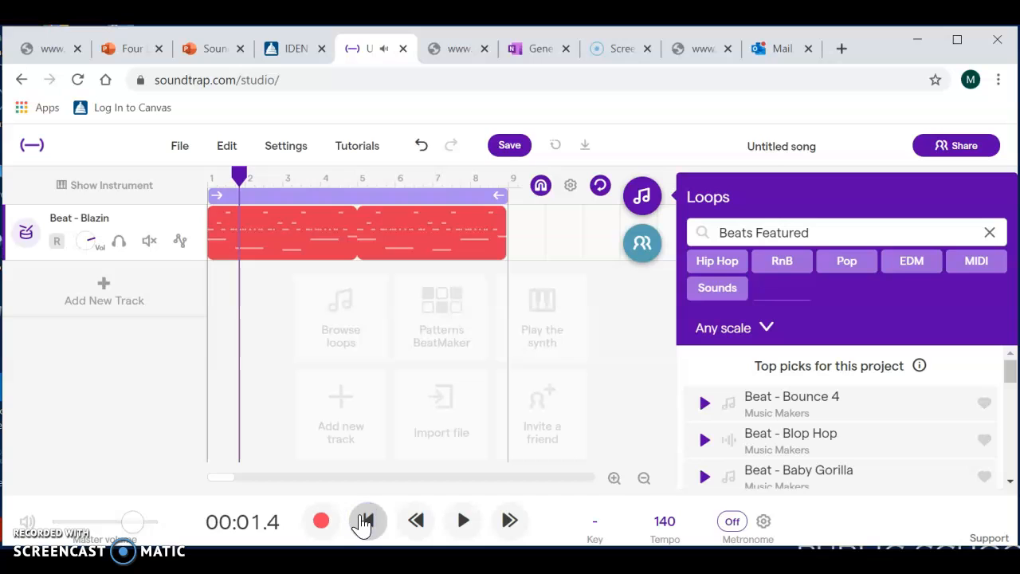
# - Filter the loop library to Bass only and preview the Machinify Like 1 and Bounce 5 Acid Dirt loops
pyautogui.click(990, 232)
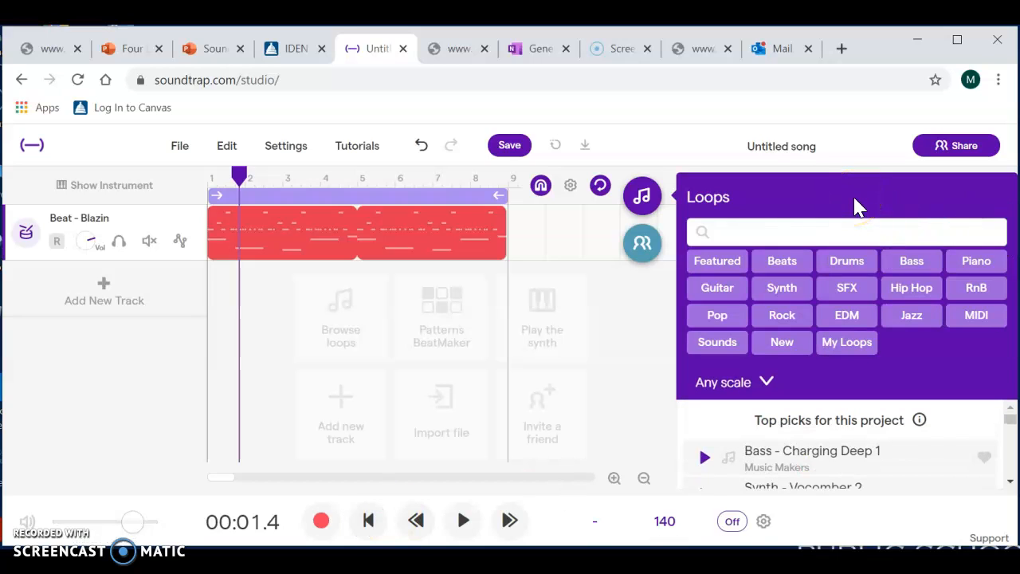
pyautogui.click(913, 264)
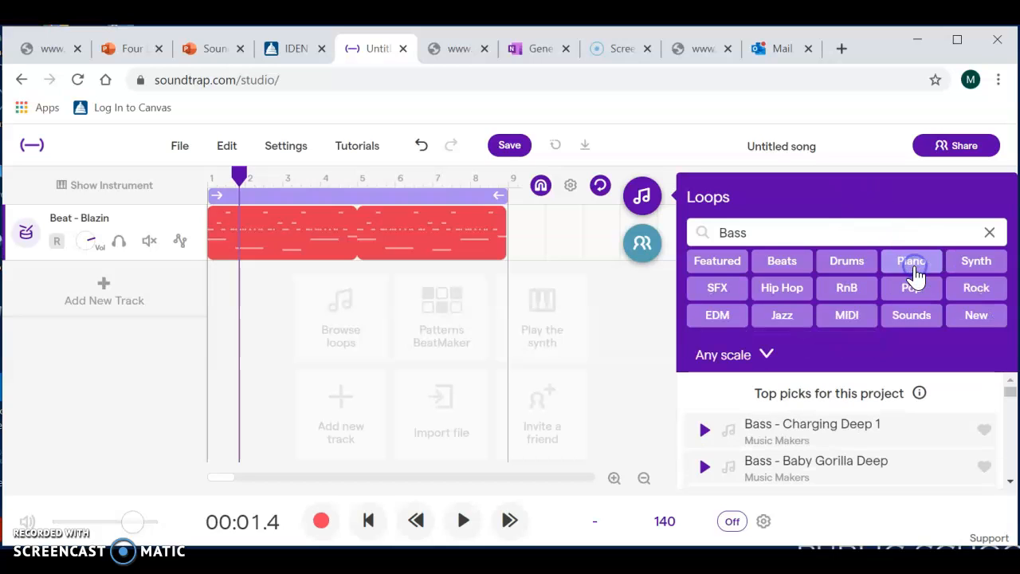
pyautogui.click(995, 375)
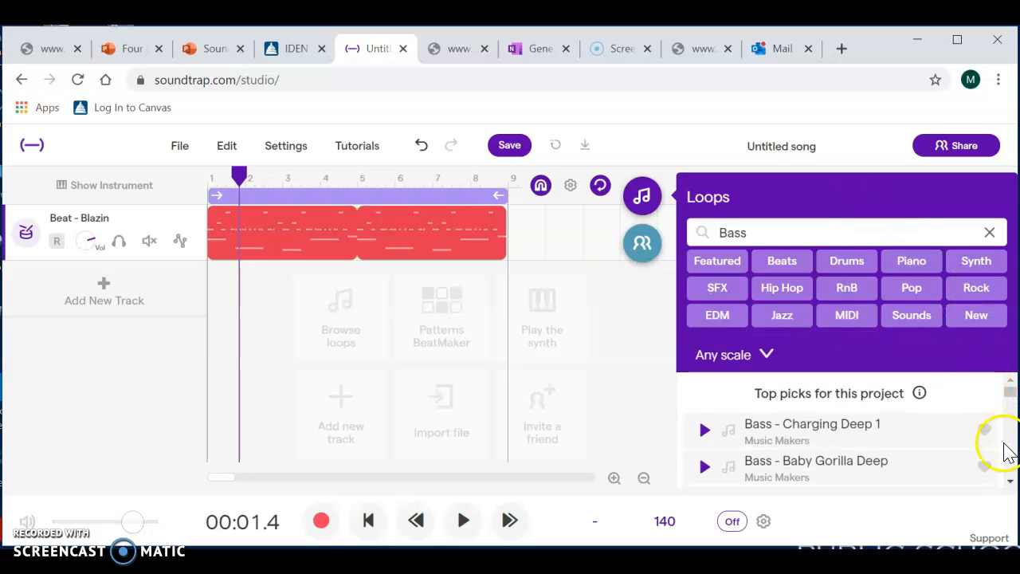
pyautogui.click(1009, 481)
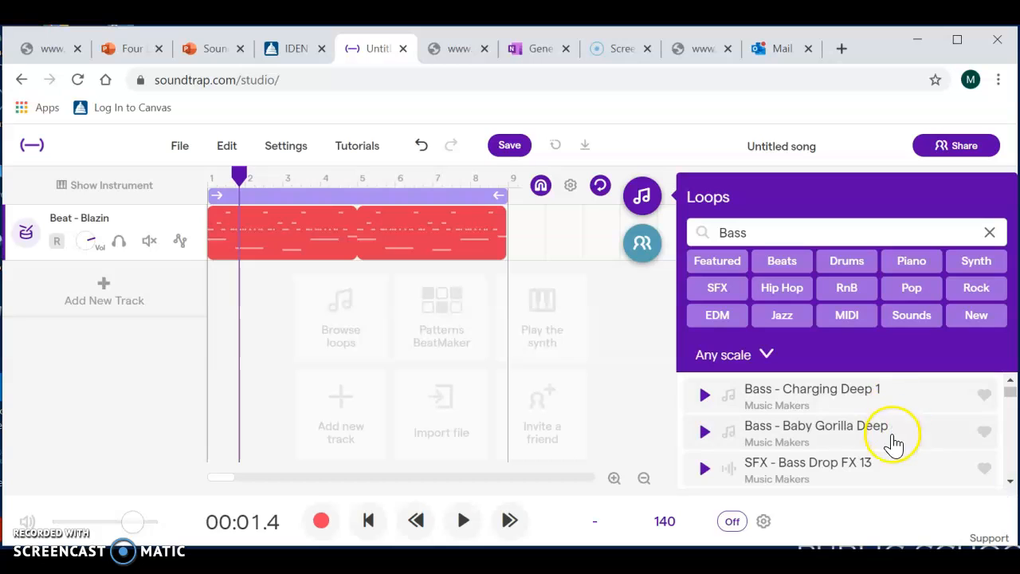
pyautogui.click(1009, 481)
pyautogui.click(1009, 480)
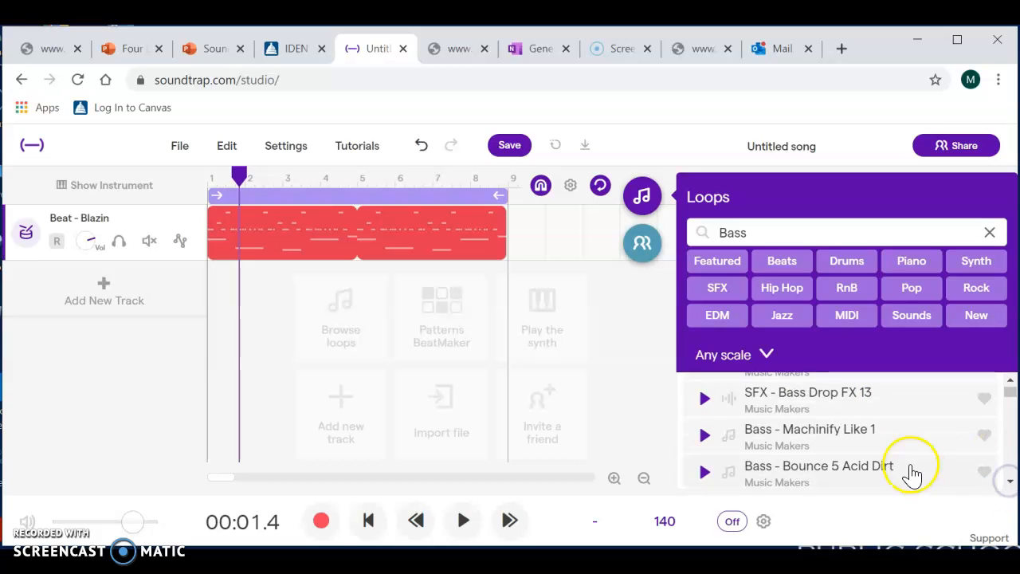
pyautogui.click(891, 432)
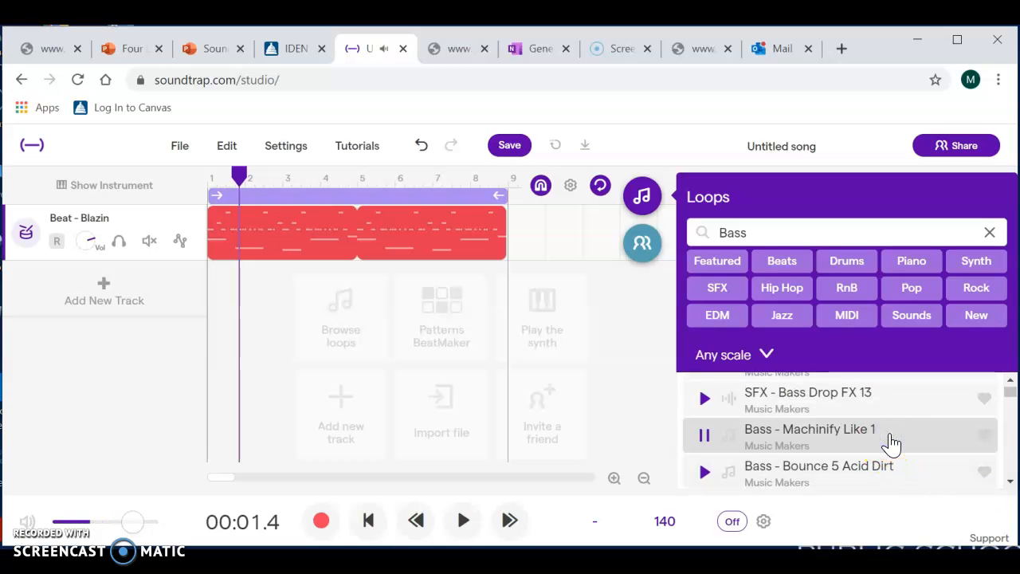
pyautogui.click(907, 477)
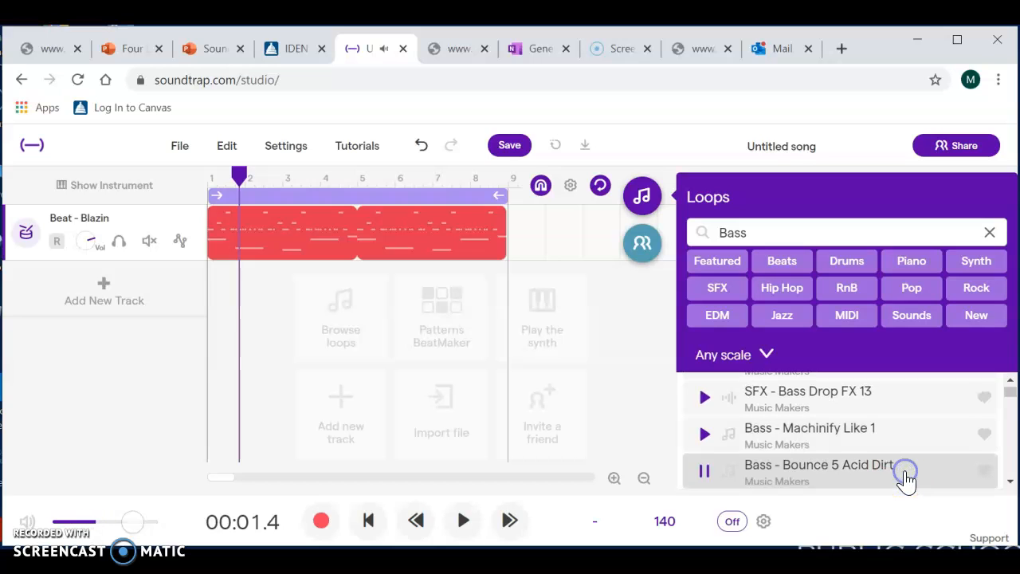
pyautogui.scroll(4, 1011, 384)
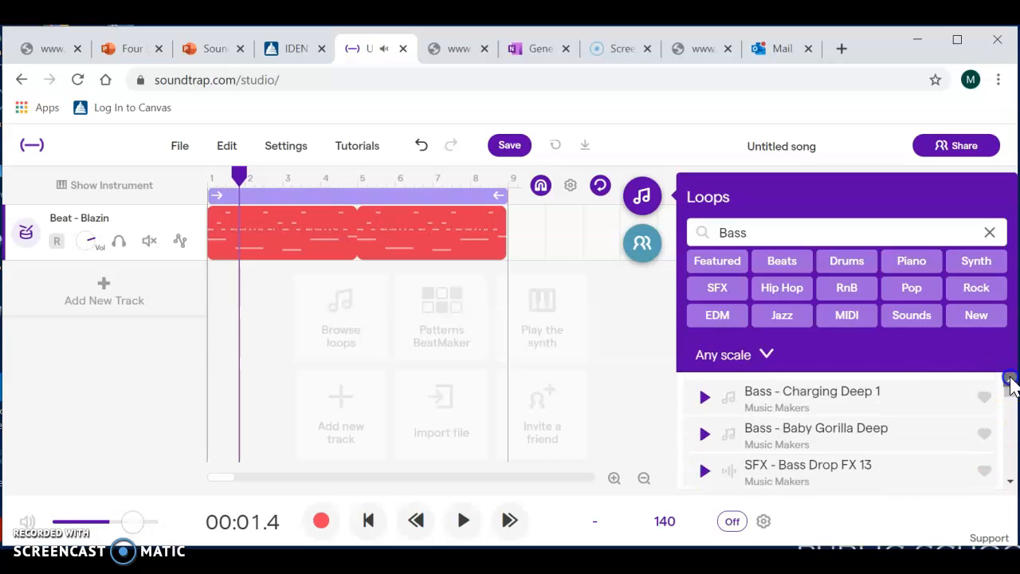
# - Preview Charging Deep 1 and Baby Gorilla Deep, and add Bass - Baby Gorilla Deep as a track below the beat, starting at bar 1
pyautogui.click(904, 437)
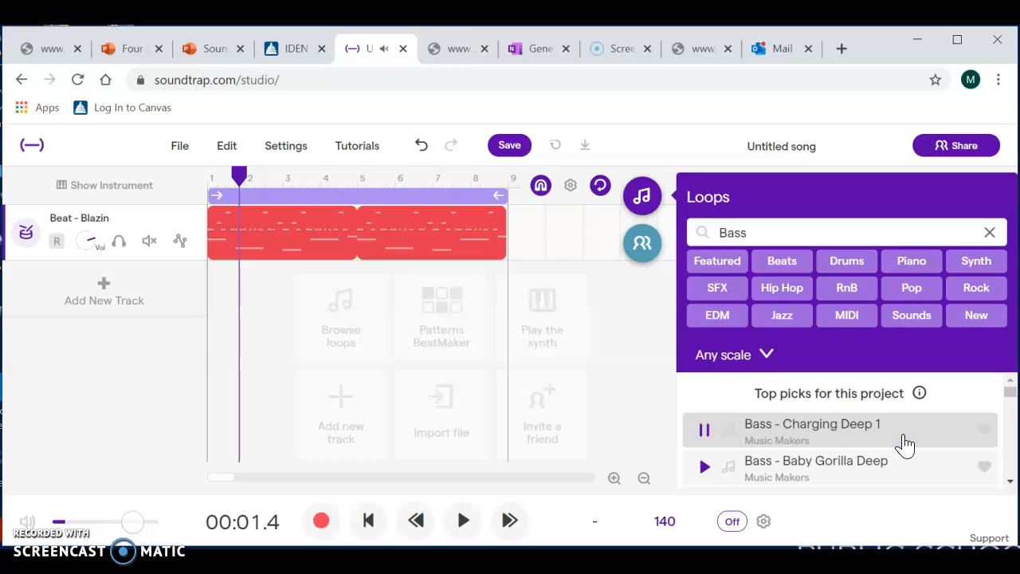
pyautogui.click(910, 476)
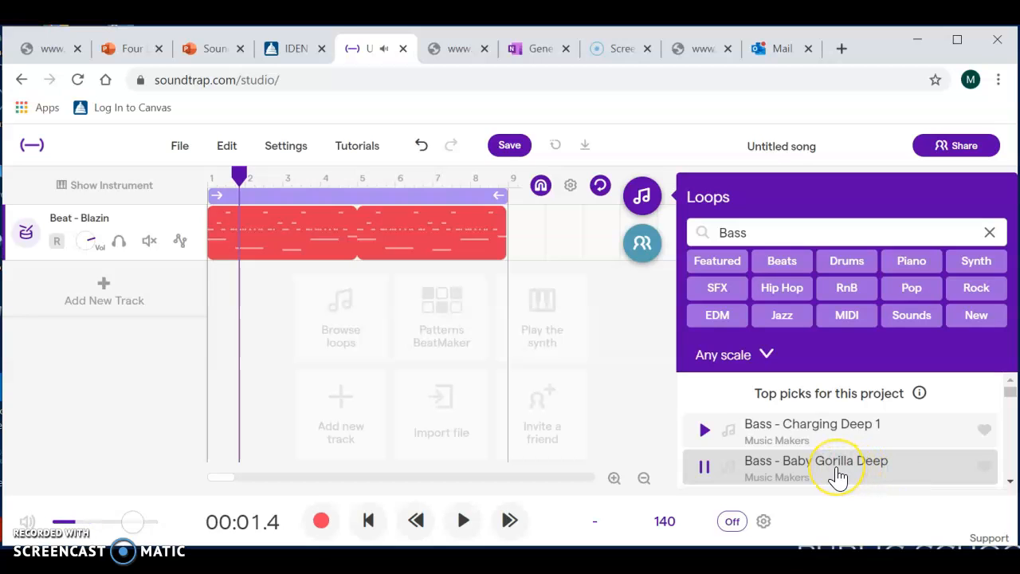
pyautogui.moveTo(837, 476); pyautogui.dragTo(221, 295)
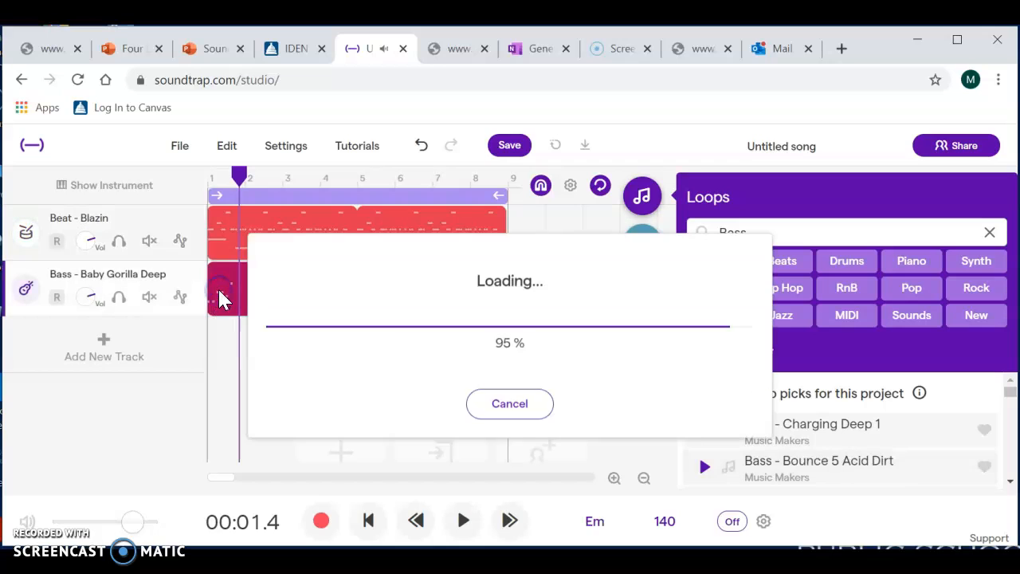
# - Play the beat and bass tracks together from the start of the song, and stop playback
pyautogui.click(363, 517)
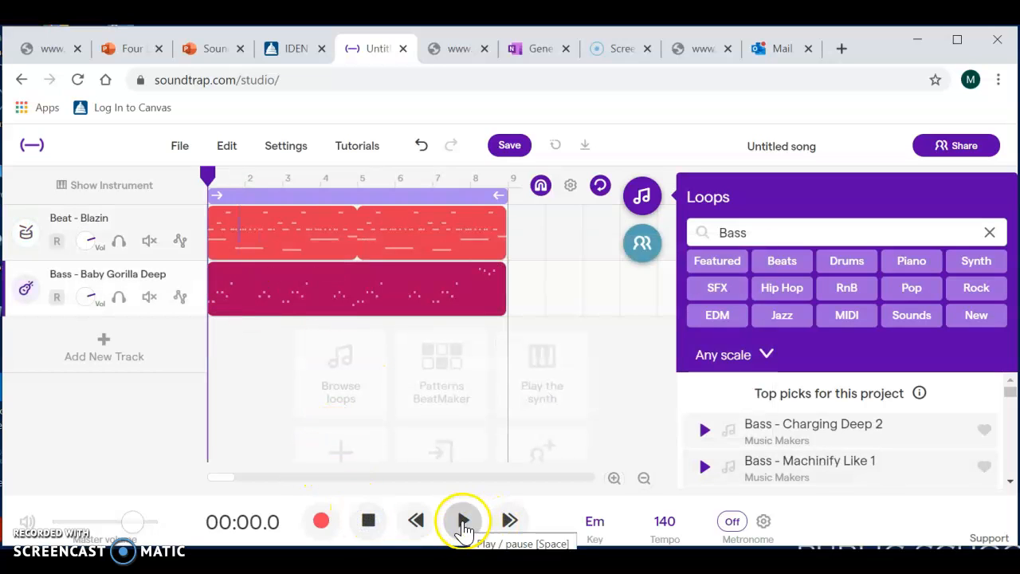
pyautogui.click(463, 522)
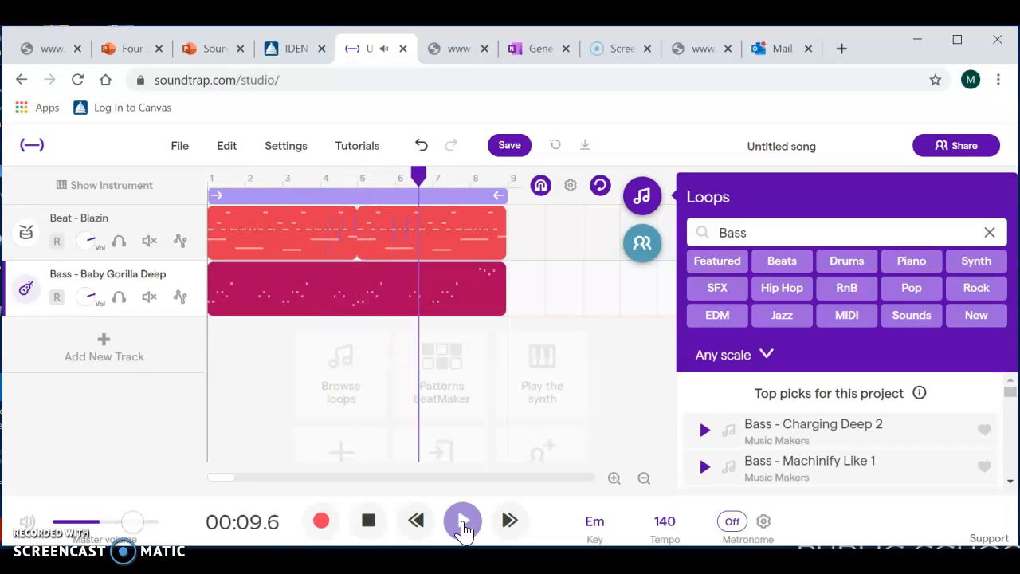
pyautogui.click(369, 520)
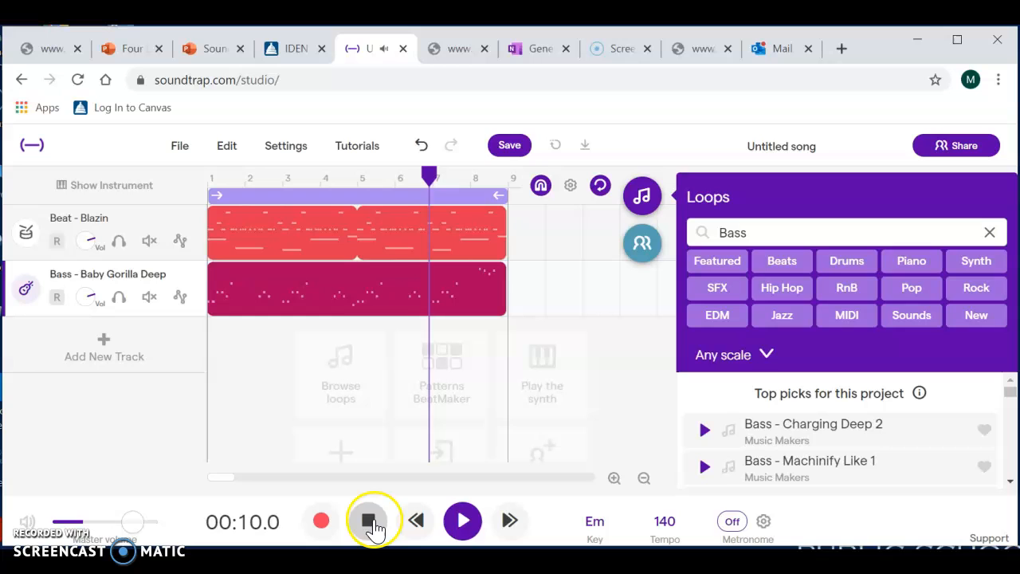
# - Filter the loop library to Piano only and preview the Autumn Wind and Winter Cottage 1 loops
pyautogui.click(988, 233)
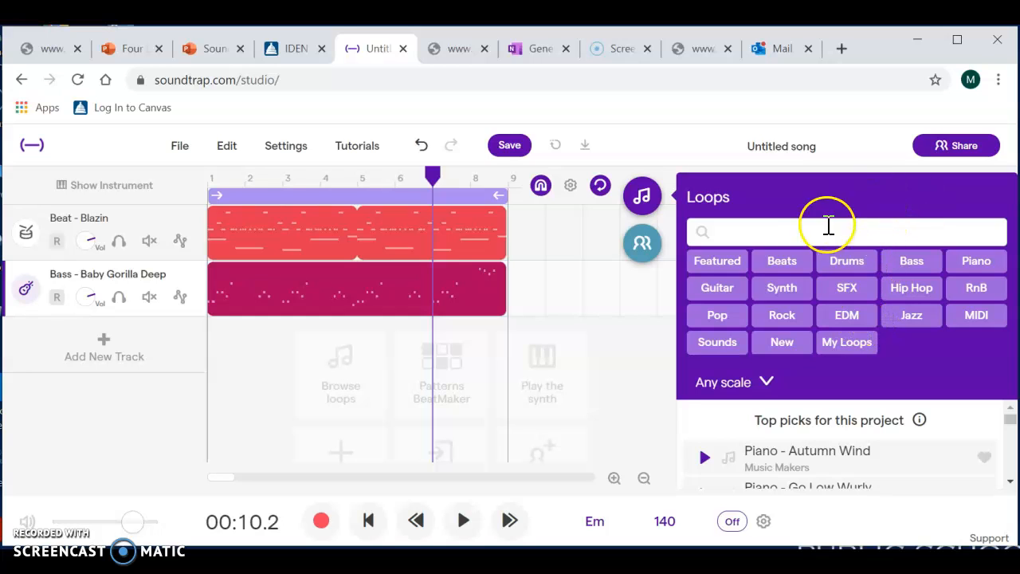
pyautogui.click(971, 266)
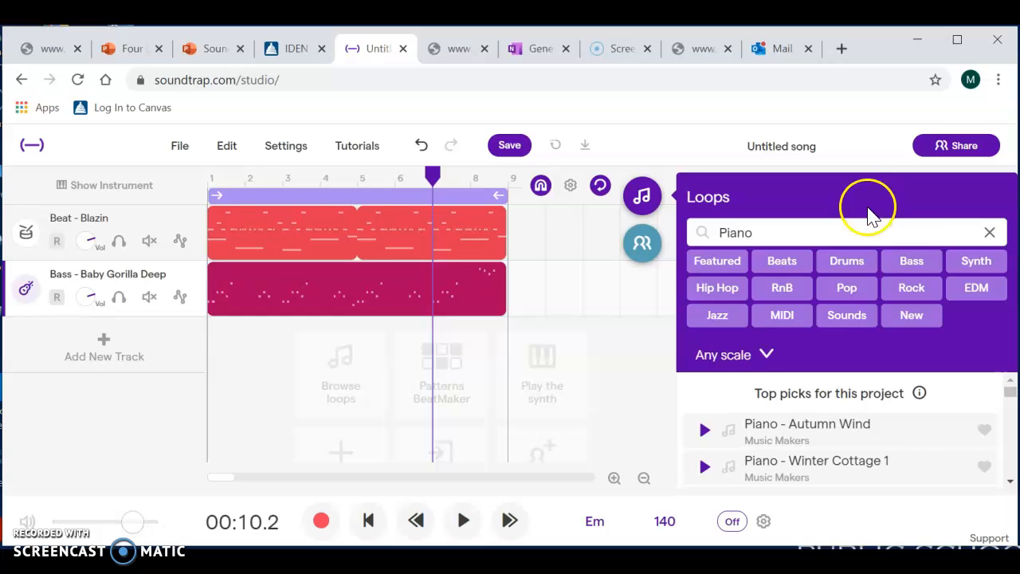
pyautogui.click(878, 441)
pyautogui.click(1010, 482)
pyautogui.click(1010, 482)
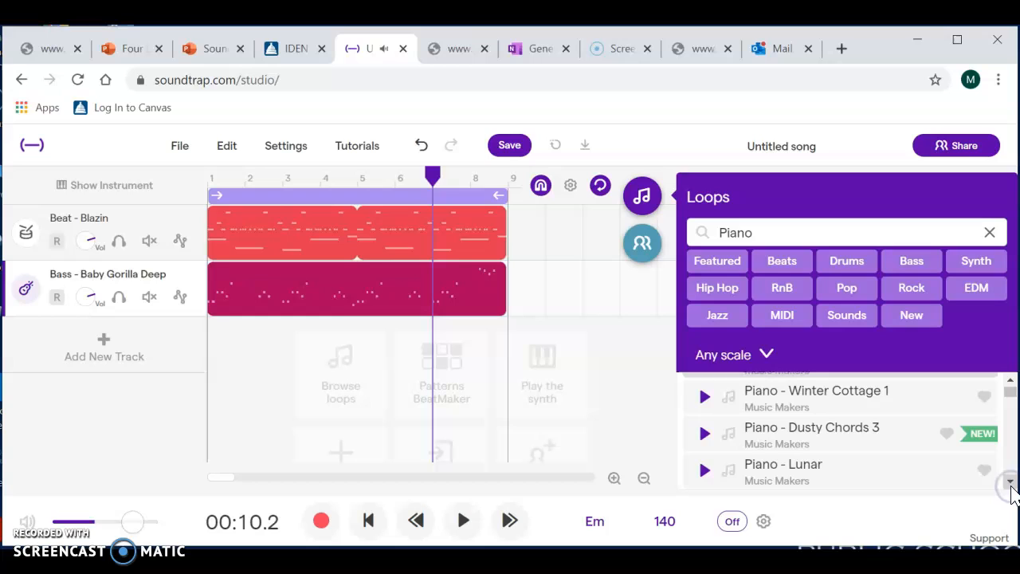
pyautogui.click(908, 396)
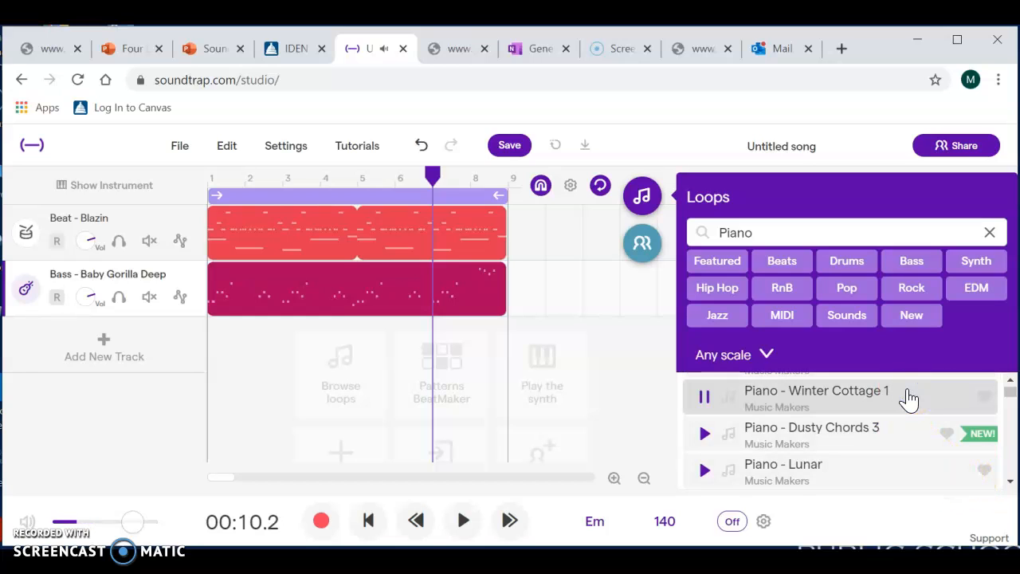
# - Preview Dusty Chords 3 and Lunar, and add Piano - Lunar as a track below the bass, starting at bar 1
pyautogui.click(901, 443)
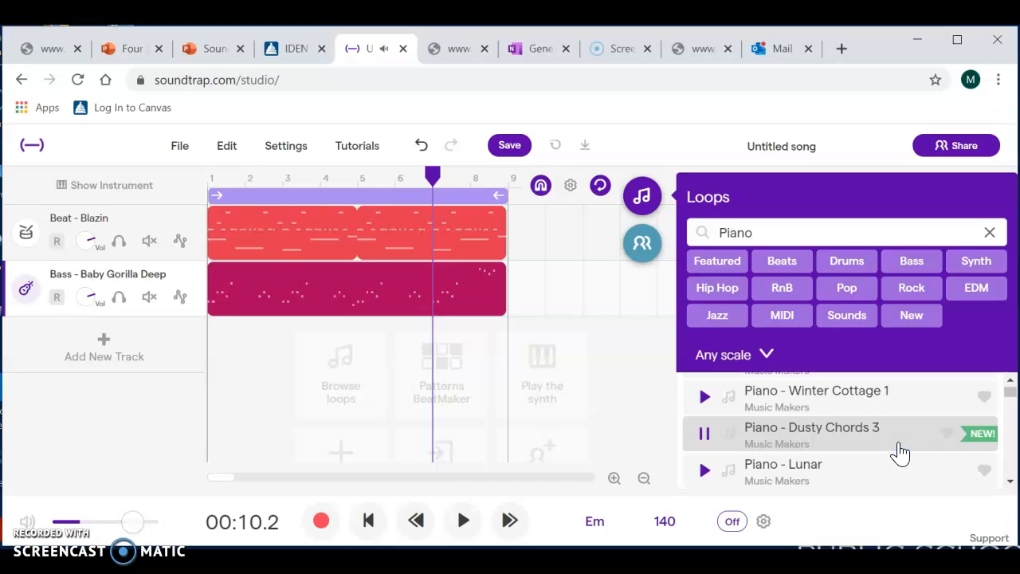
pyautogui.click(858, 466)
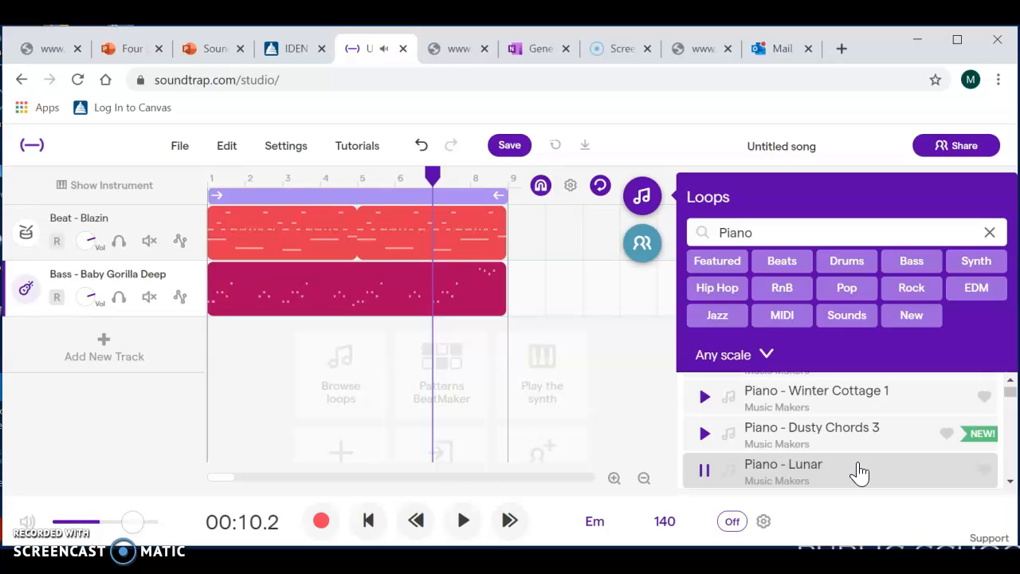
pyautogui.moveTo(847, 476); pyautogui.dragTo(209, 363)
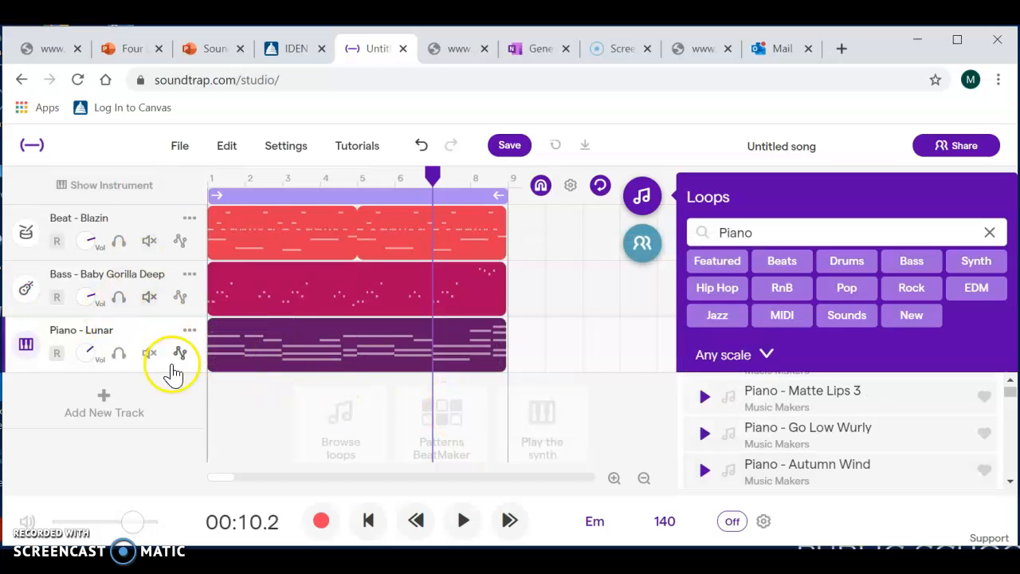
# - Delete the Piano - Lunar track
pyautogui.click(191, 330)
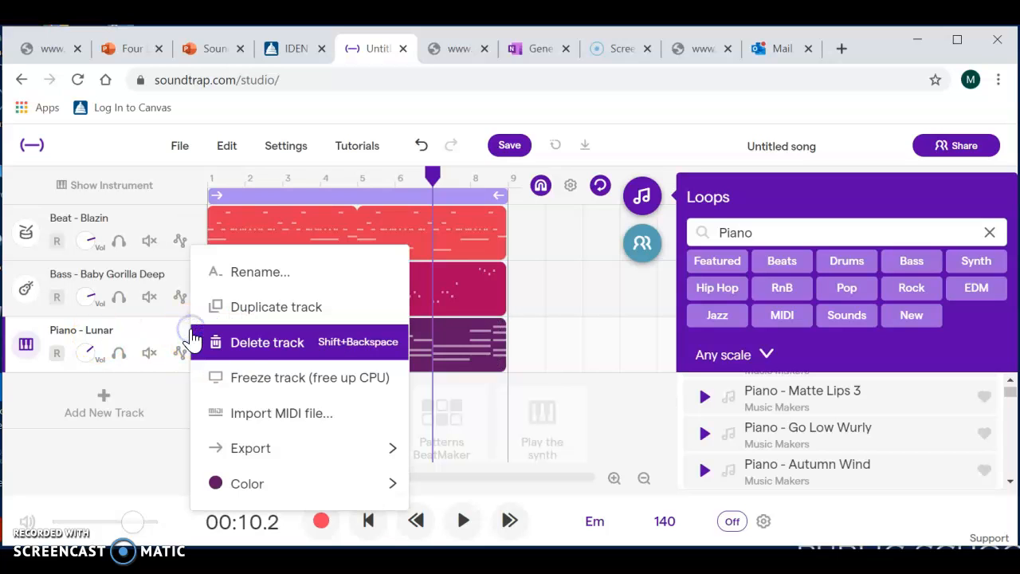
pyautogui.click(245, 343)
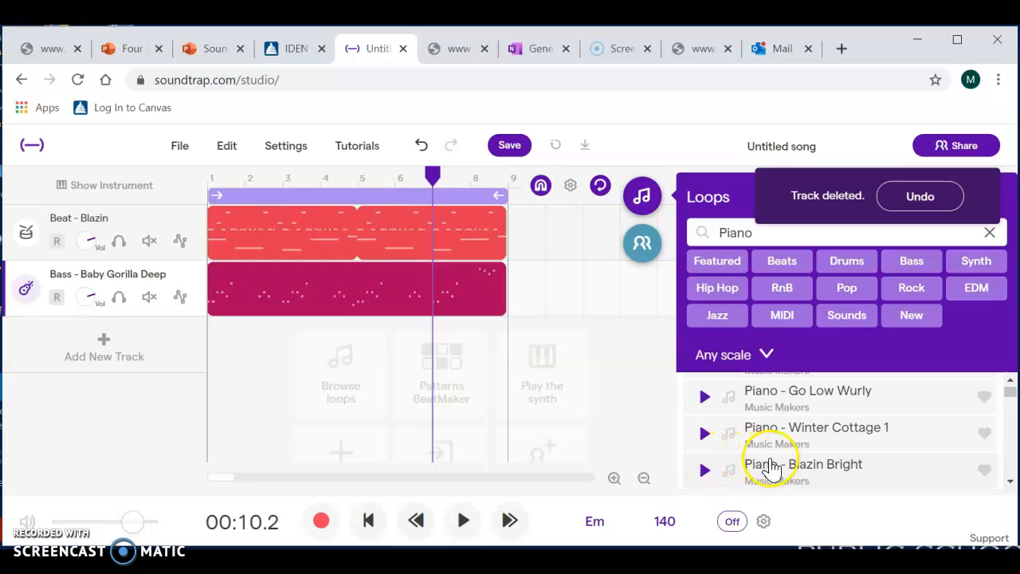
# - Look through the Piano loops in the loop library and return to the top picks for the project
pyautogui.click(1011, 482)
pyautogui.click(1011, 481)
pyautogui.click(1011, 482)
pyautogui.click(1009, 382)
pyautogui.click(1009, 382)
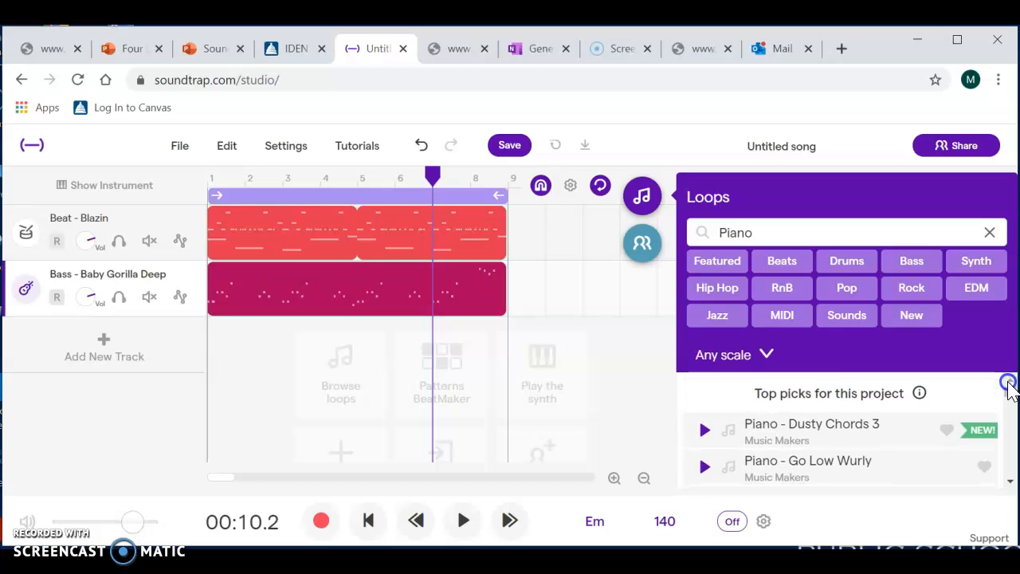
pyautogui.click(1010, 483)
pyautogui.click(1011, 483)
pyautogui.click(1010, 483)
pyautogui.click(1010, 483)
pyautogui.click(1010, 483)
pyautogui.click(1010, 483)
pyautogui.click(1010, 484)
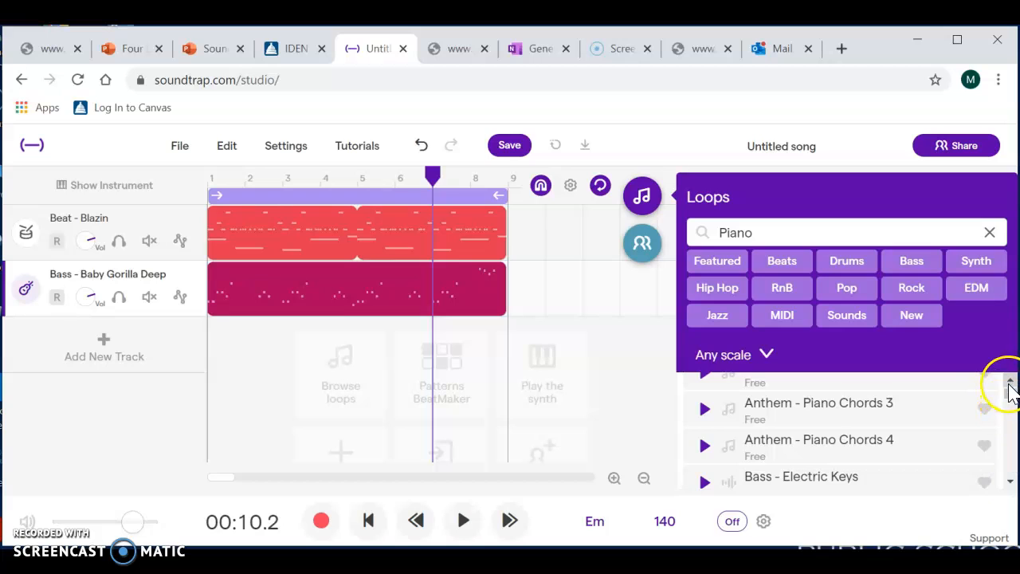
pyautogui.moveTo(1011, 401); pyautogui.dragTo(1011, 382)
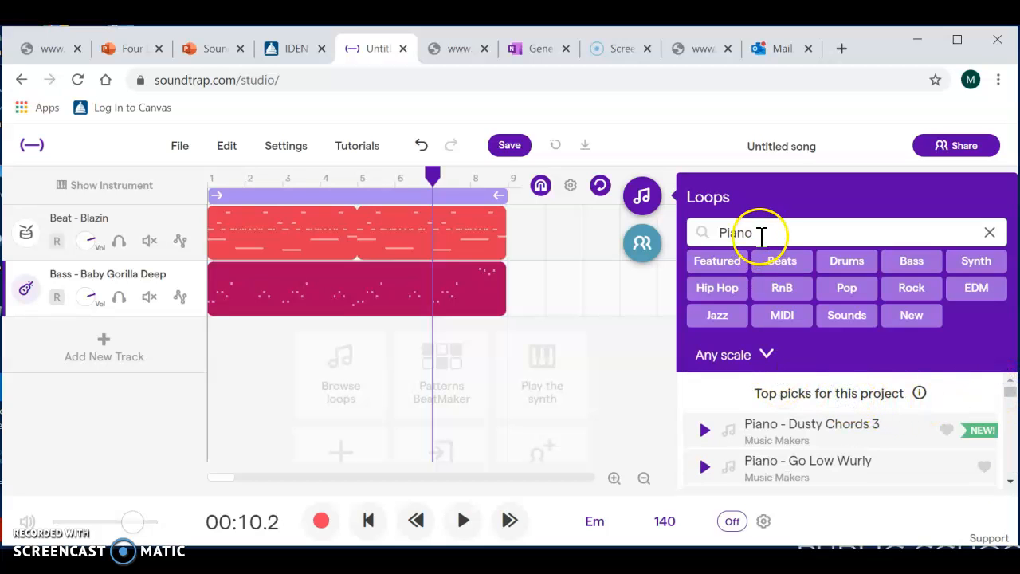
# - Find Piano - Lunar in the loop library and add it again as a track below the bass, starting at bar 1
pyautogui.press('BackSpace')
pyautogui.press('BackSpace')
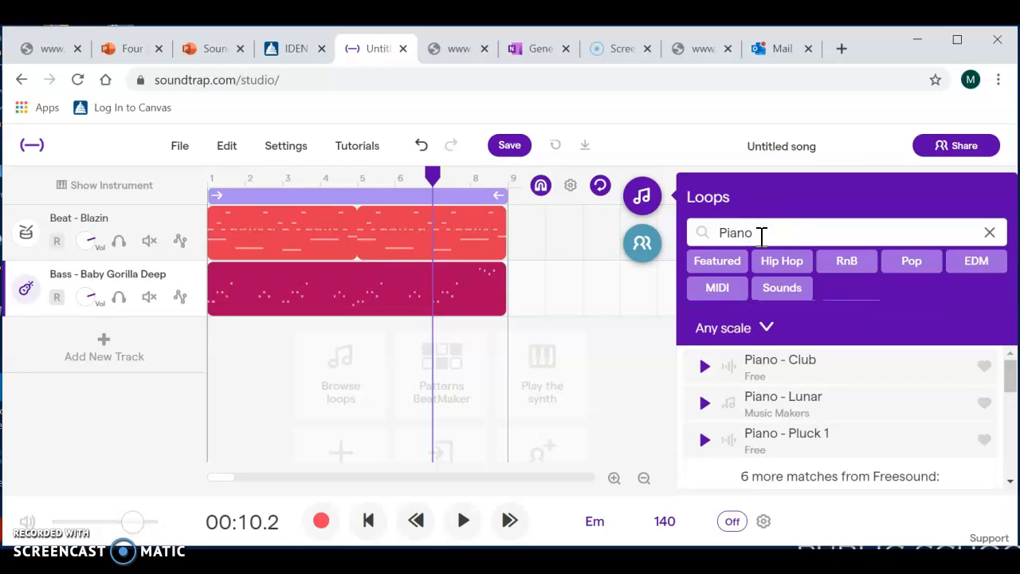
pyautogui.moveTo(839, 441); pyautogui.dragTo(220, 345)
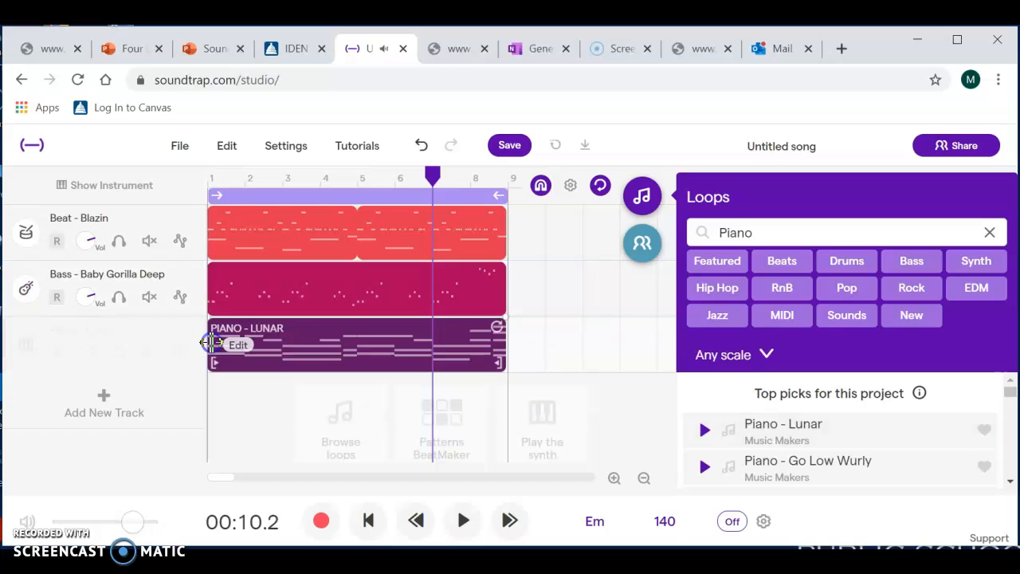
# - Play the beat, bass and piano tracks together from the start, stop playback, and return the playhead to the beginning
pyautogui.click(367, 519)
pyautogui.click(417, 523)
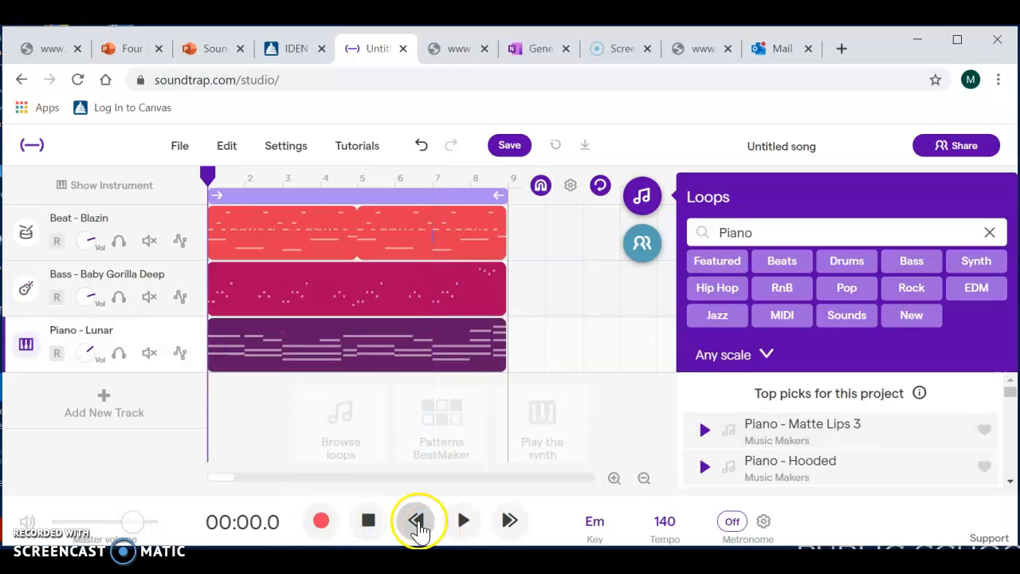
pyautogui.click(462, 523)
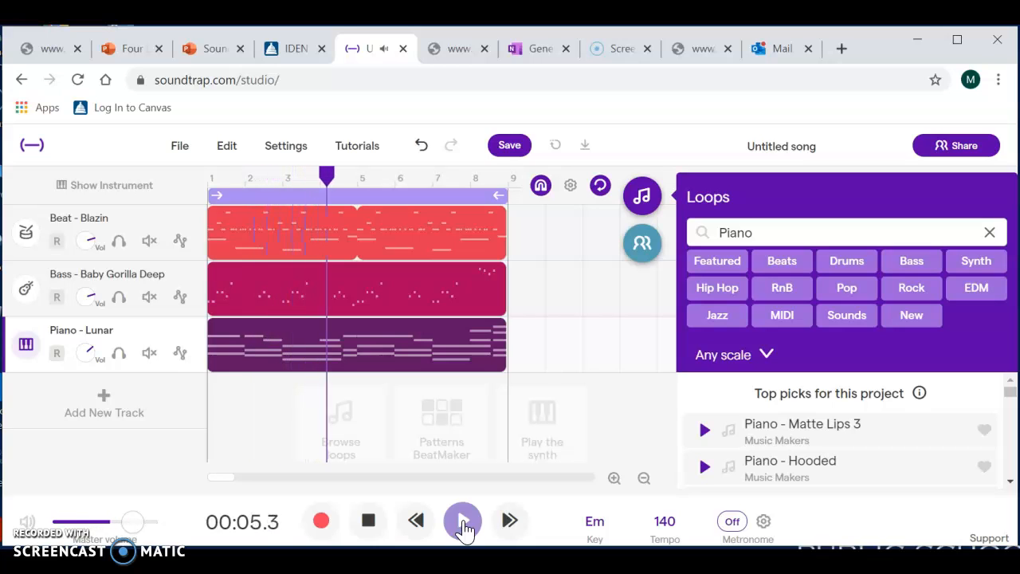
pyautogui.click(374, 524)
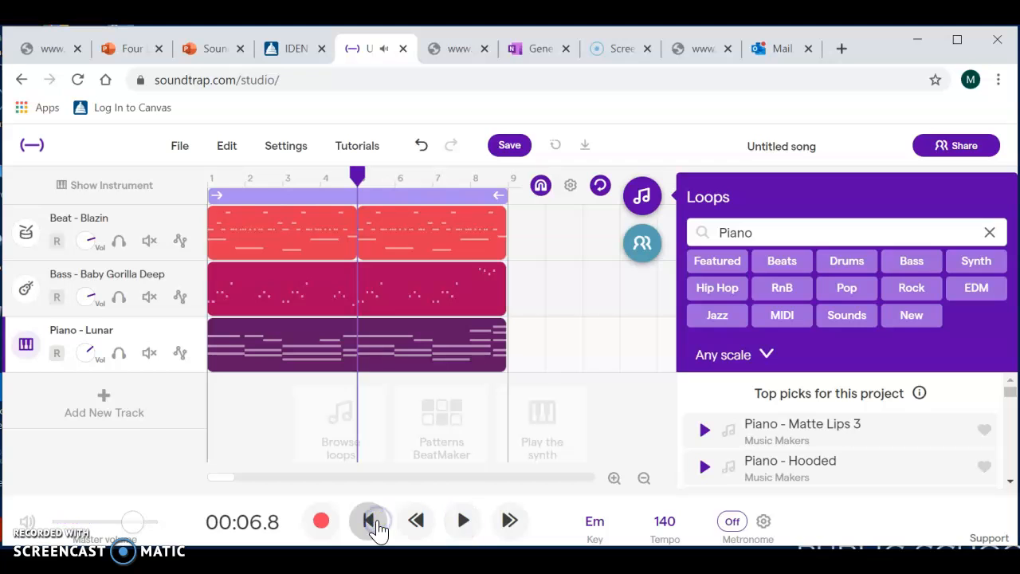
pyautogui.moveTo(356, 172); pyautogui.dragTo(204, 169)
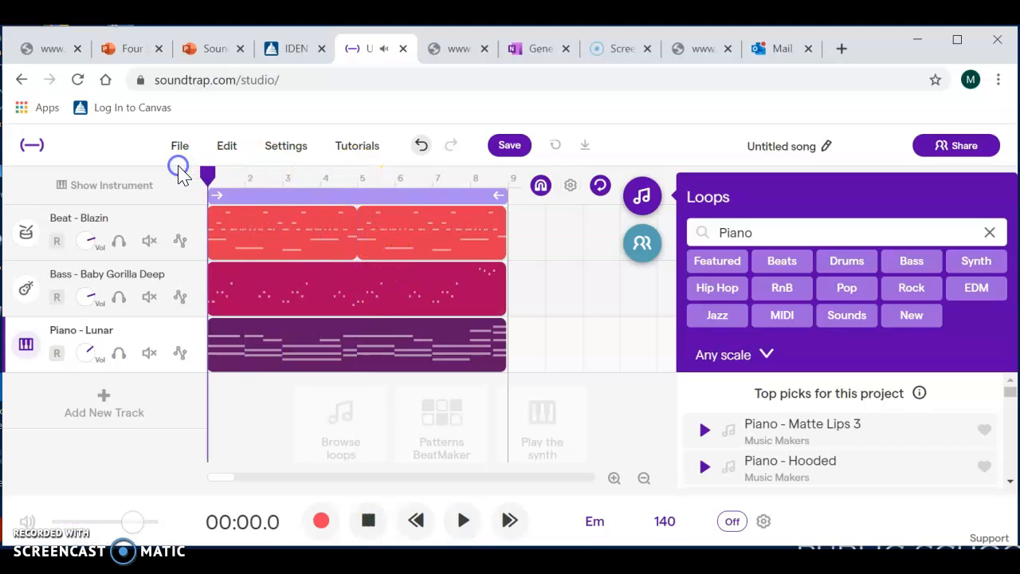
# - Add a Voice & microphones track and record about 14 seconds of voice over the loops from the song's start
pyautogui.click(128, 393)
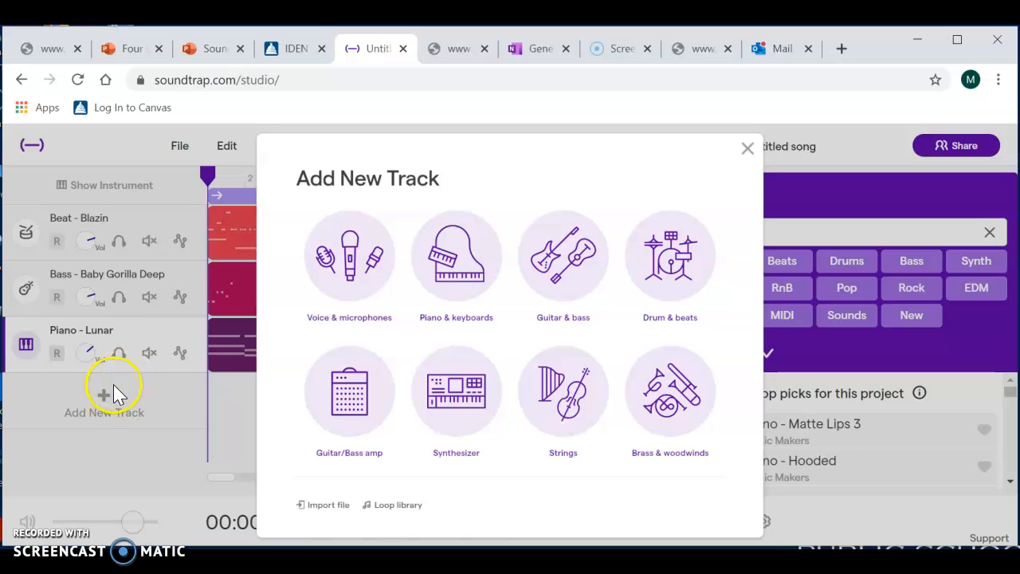
pyautogui.click(353, 274)
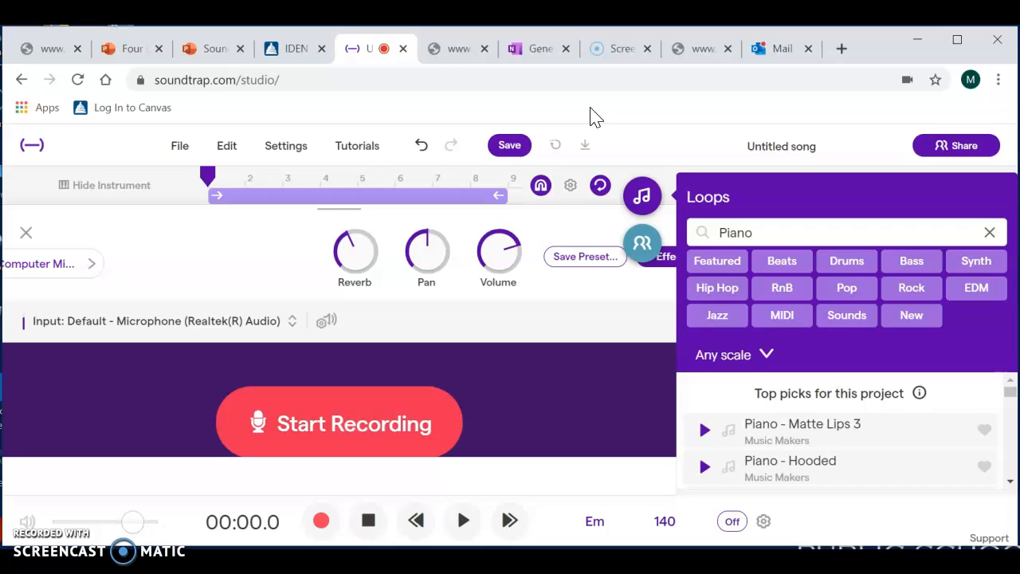
pyautogui.click(335, 420)
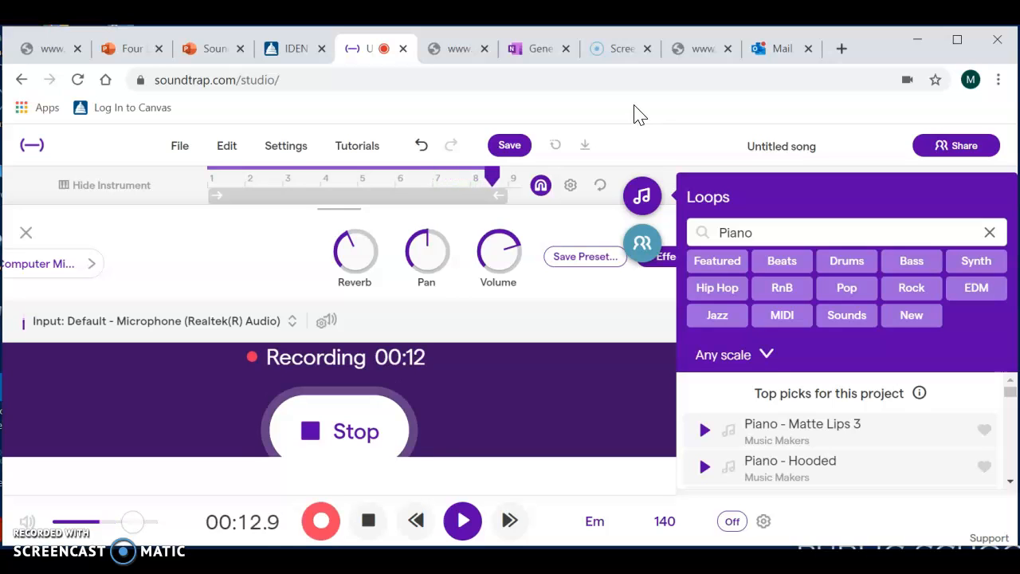
pyautogui.click(356, 402)
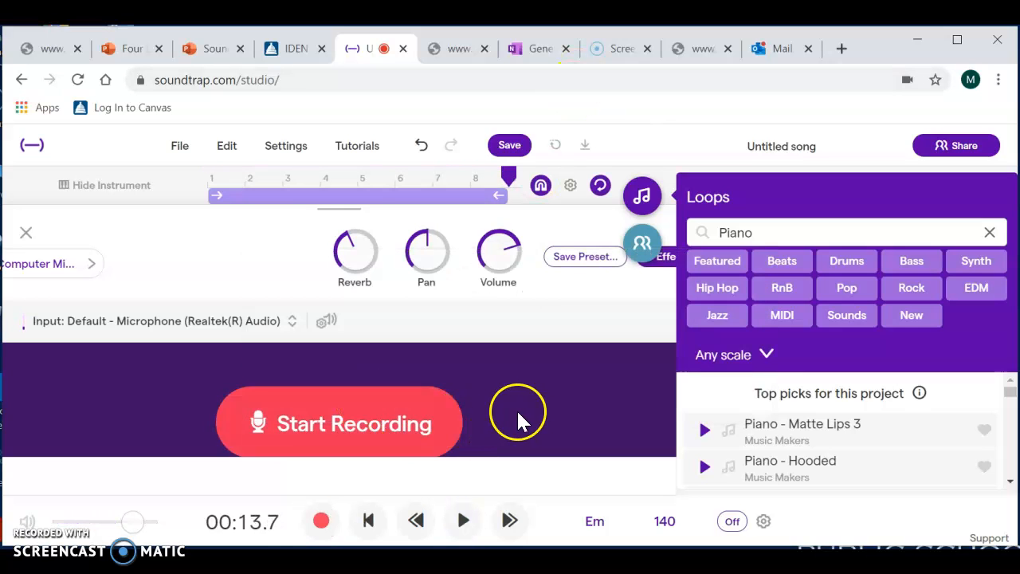
# - Play the voice recording together with the loops from the start of the song, and stop playback
pyautogui.click(369, 521)
pyautogui.click(468, 523)
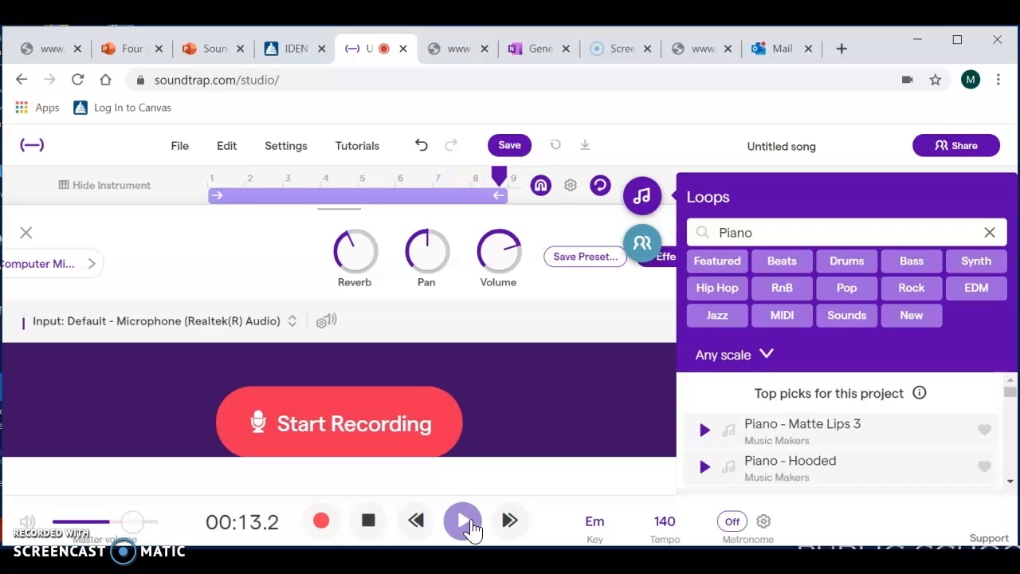
pyautogui.click(464, 522)
pyautogui.click(368, 521)
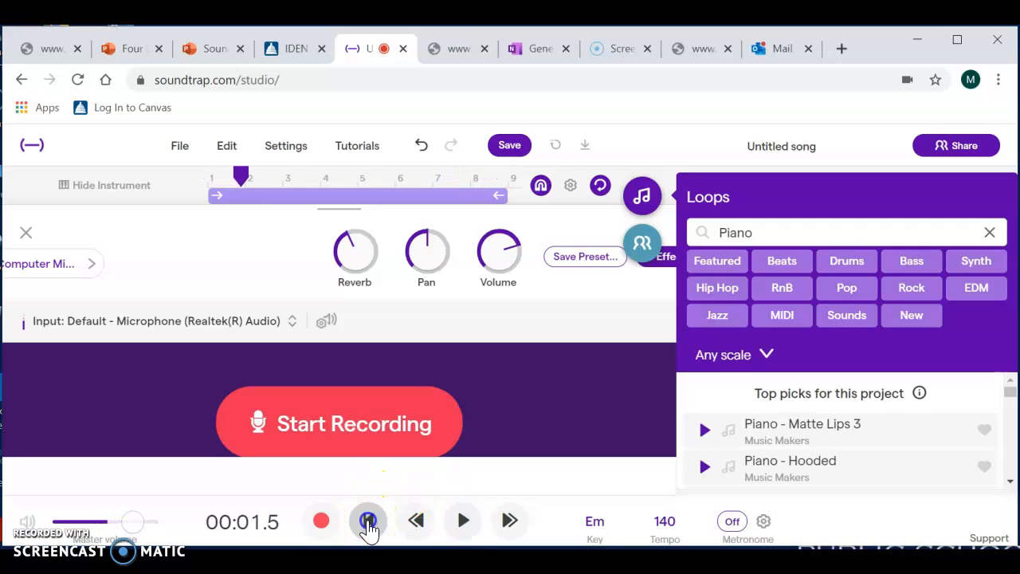
# - Clear the microphone controls and loop library from view, and return the playhead to the song's start
pyautogui.click(25, 232)
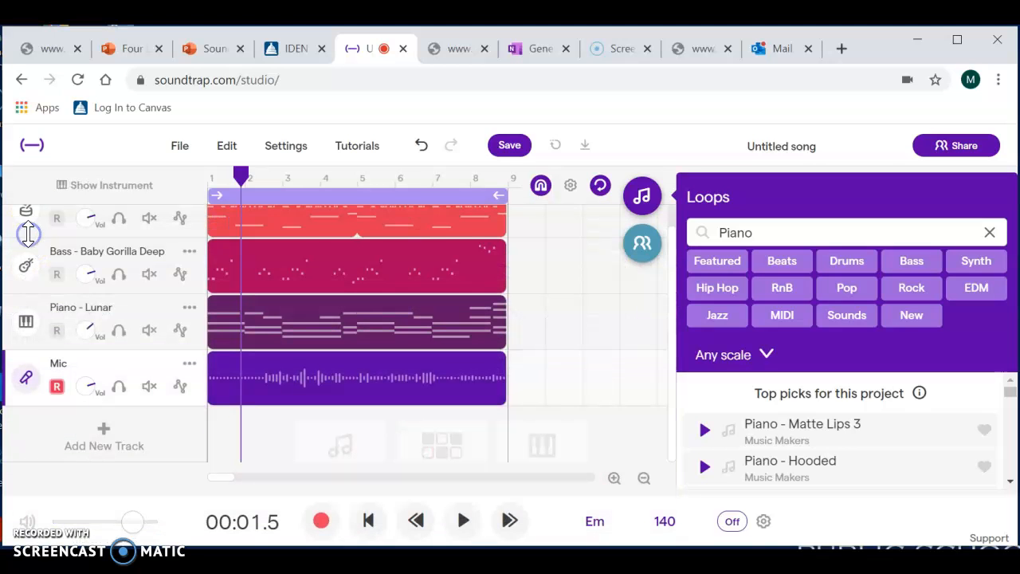
pyautogui.moveTo(242, 176); pyautogui.dragTo(205, 174)
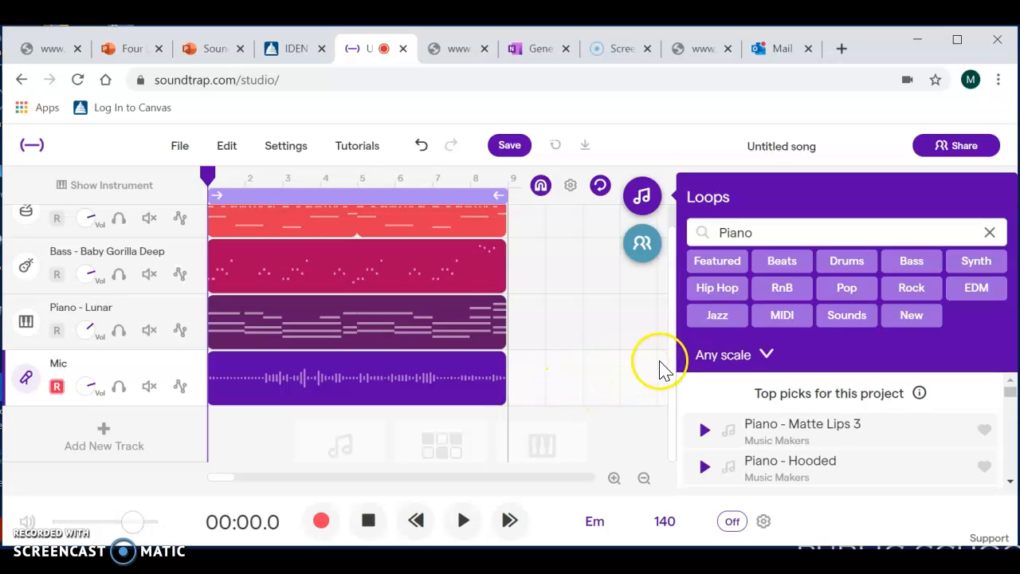
pyautogui.click(642, 198)
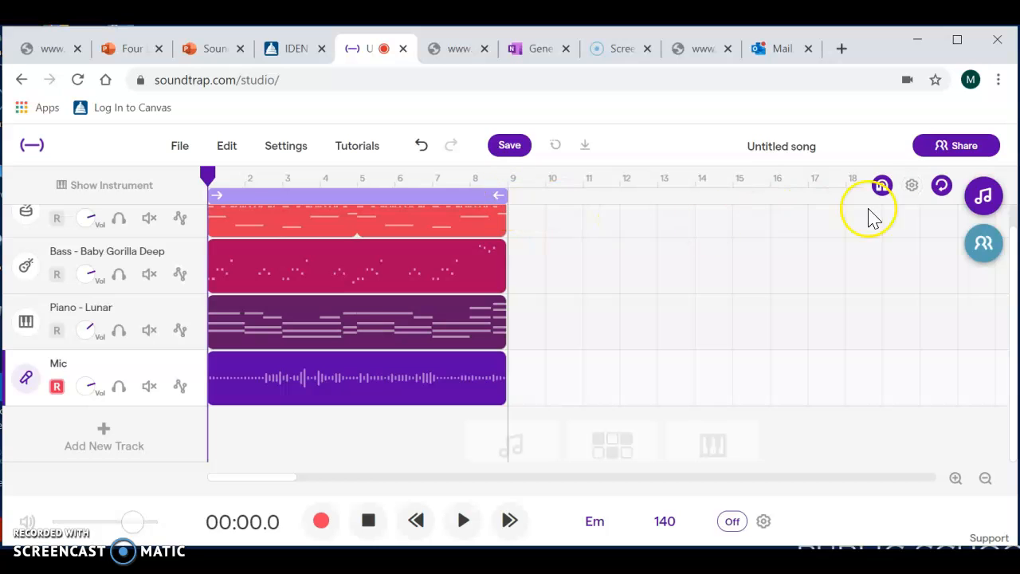
pyautogui.click(984, 196)
pyautogui.click(644, 199)
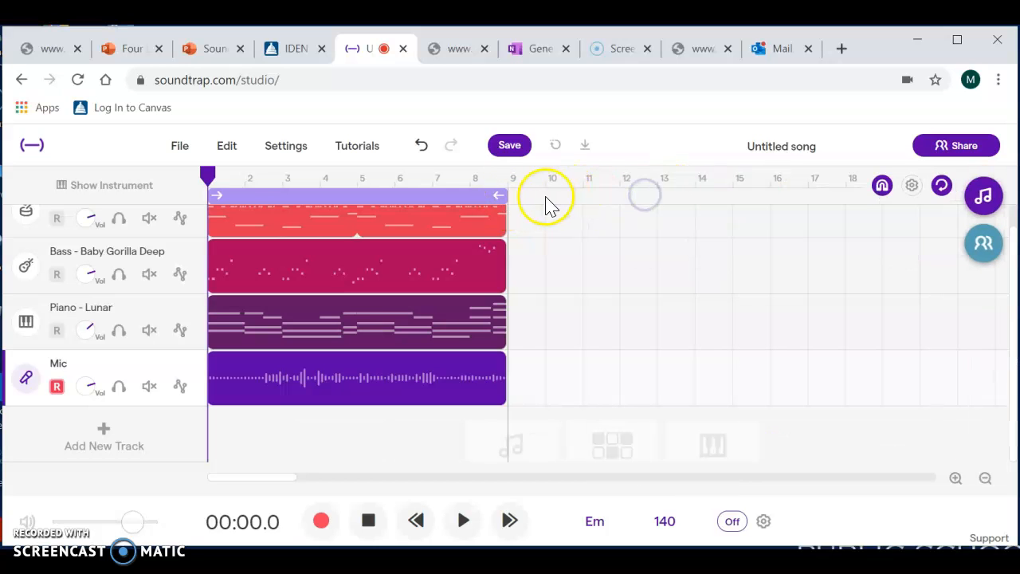
# - Extend the end of the playback cycle region to bar 17
pyautogui.moveTo(513, 196)
pyautogui.mouseDown()
pyautogui.moveTo(580, 197)
pyautogui.moveTo(507, 196)
pyautogui.mouseUp()
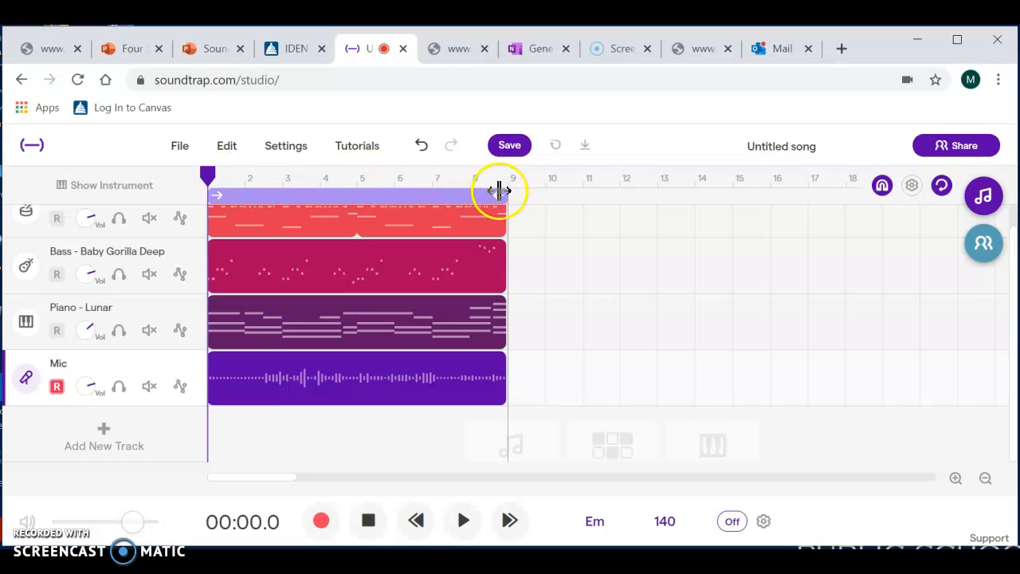
pyautogui.moveTo(504, 196); pyautogui.dragTo(756, 190)
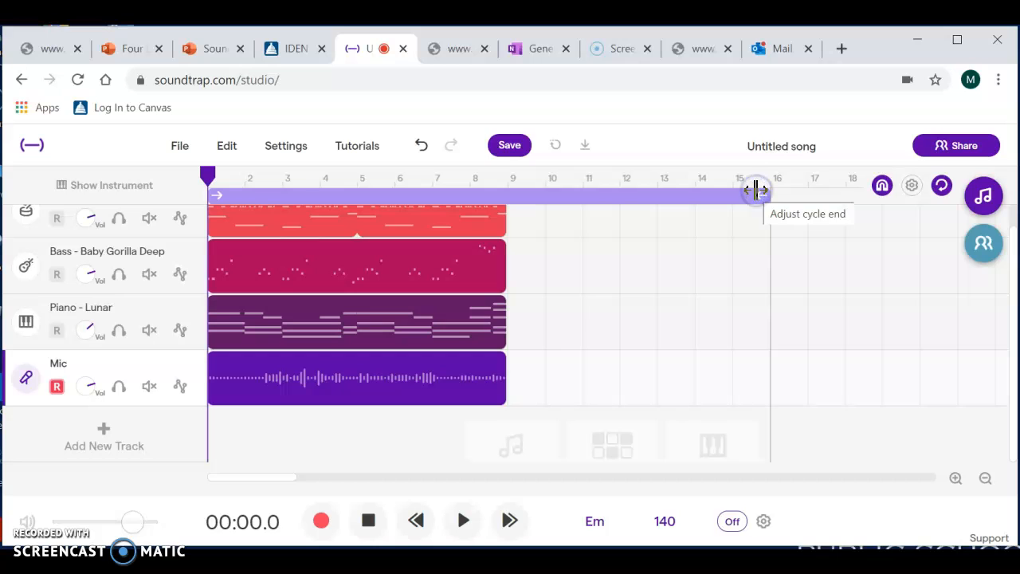
pyautogui.moveTo(763, 195); pyautogui.dragTo(793, 195)
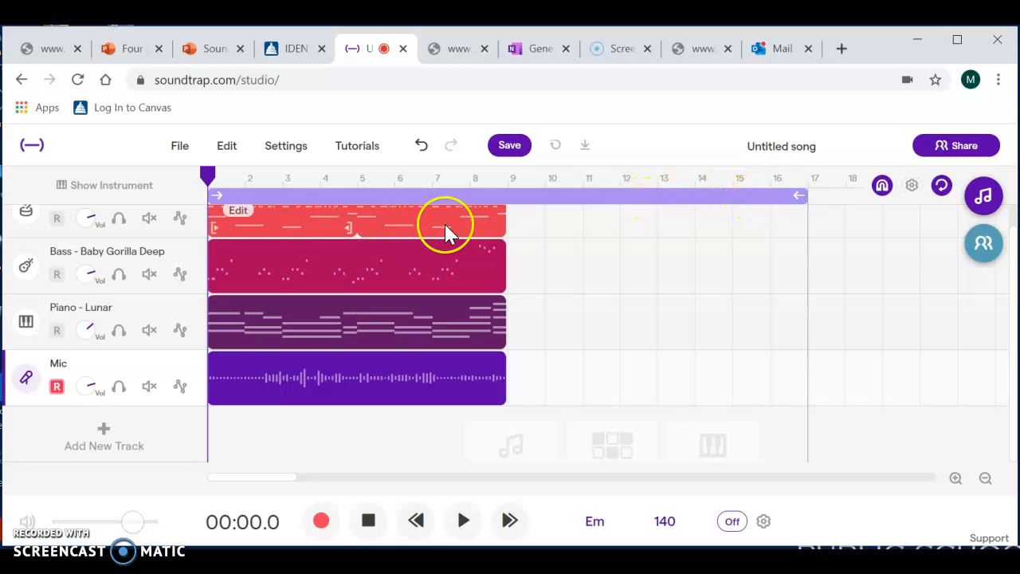
# - Repeat the beat, bass and piano loops out to bar 17, and move the voice recording to start at bar 9
pyautogui.moveTo(502, 215); pyautogui.dragTo(799, 220)
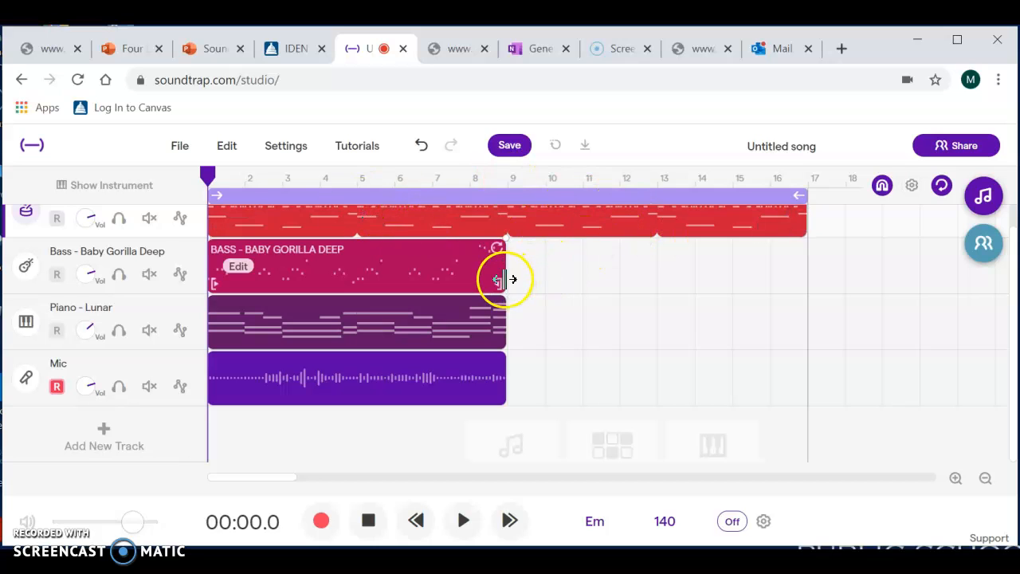
pyautogui.moveTo(497, 250); pyautogui.dragTo(807, 251)
pyautogui.moveTo(497, 309); pyautogui.dragTo(785, 294)
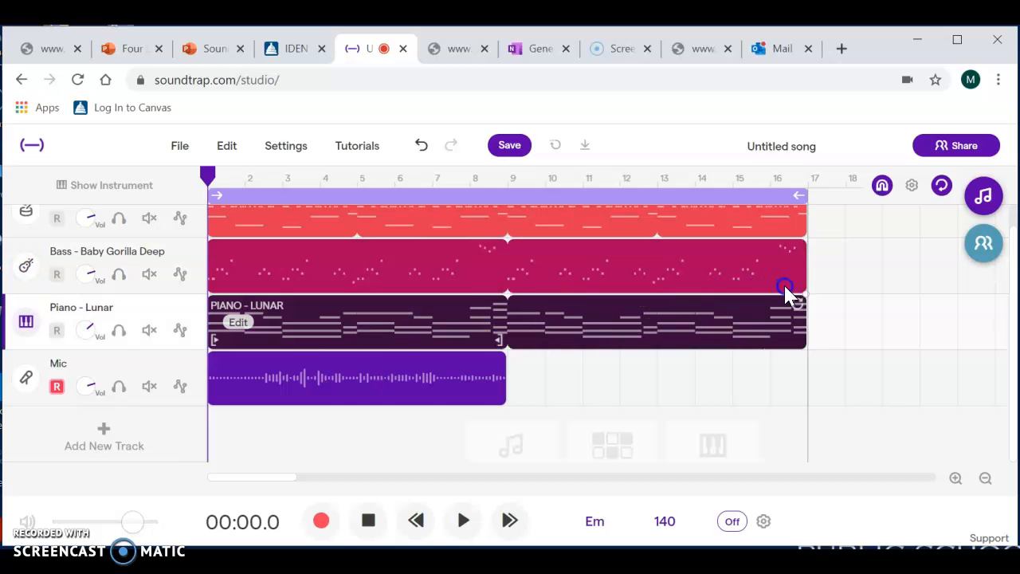
pyautogui.moveTo(343, 359); pyautogui.dragTo(645, 371)
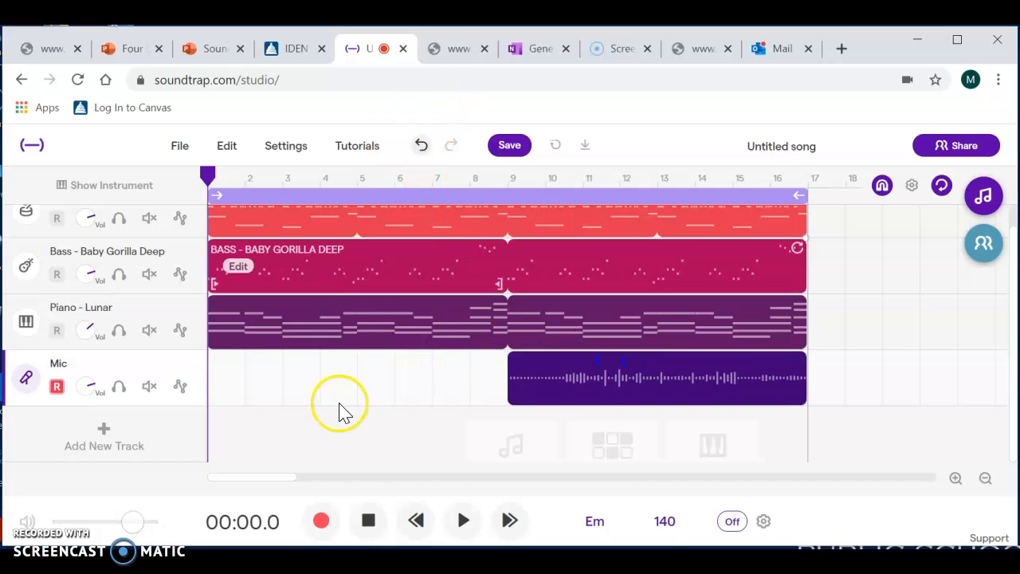
# - Play the extended arrangement through from the start of the song, and stop playback
pyautogui.click(463, 522)
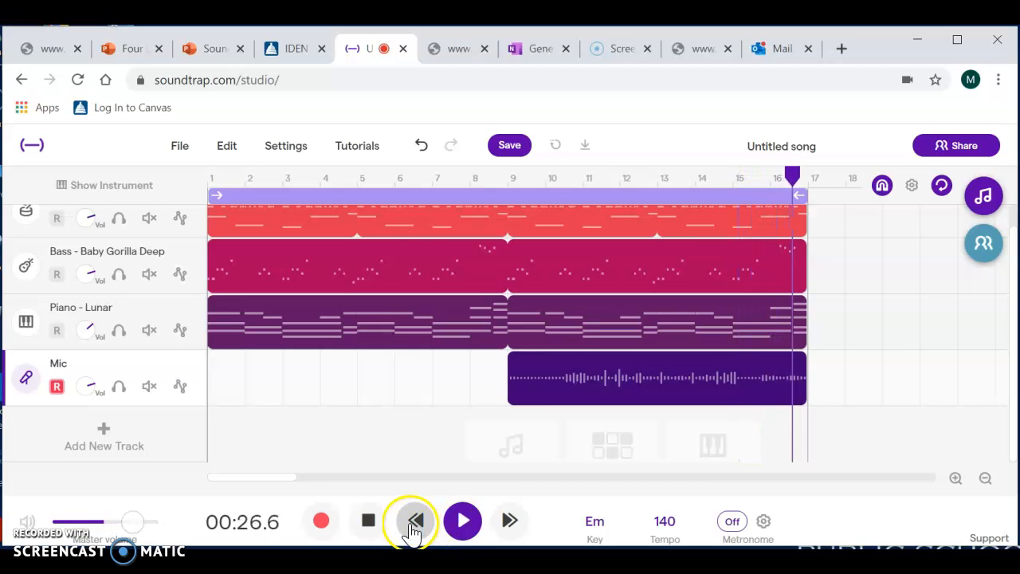
pyautogui.click(370, 525)
pyautogui.click(372, 527)
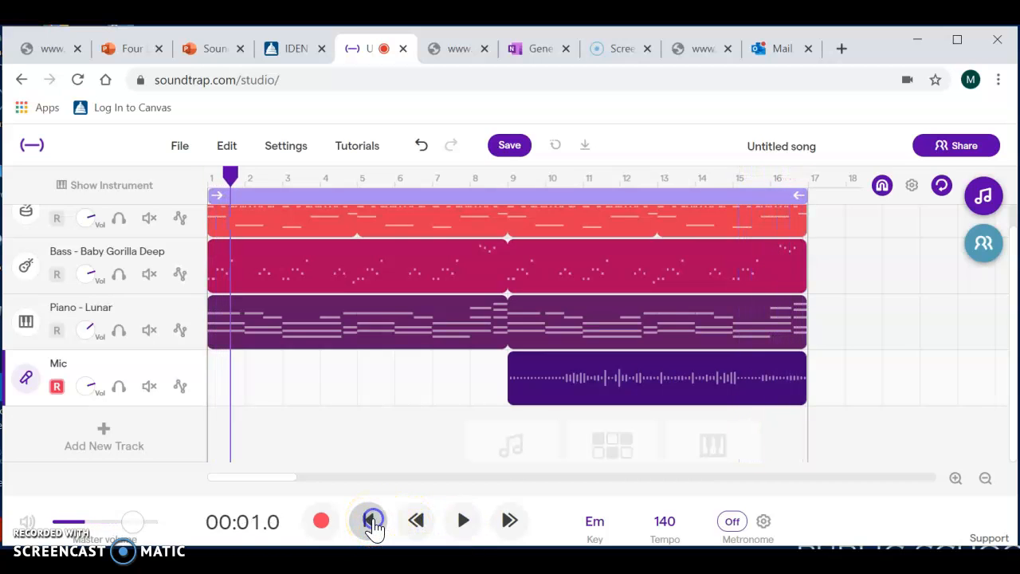
# - Rename the untitled song to the creator's surname followed by "Protest Song", and save the project
pyautogui.click(771, 145)
pyautogui.write('Brockman Protes')
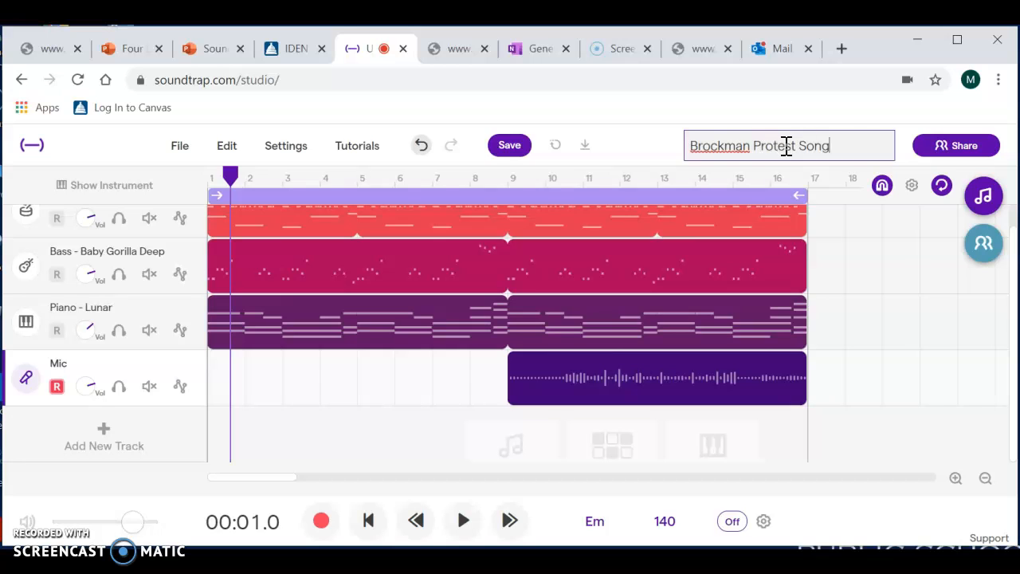
pyautogui.click(842, 106)
pyautogui.click(847, 250)
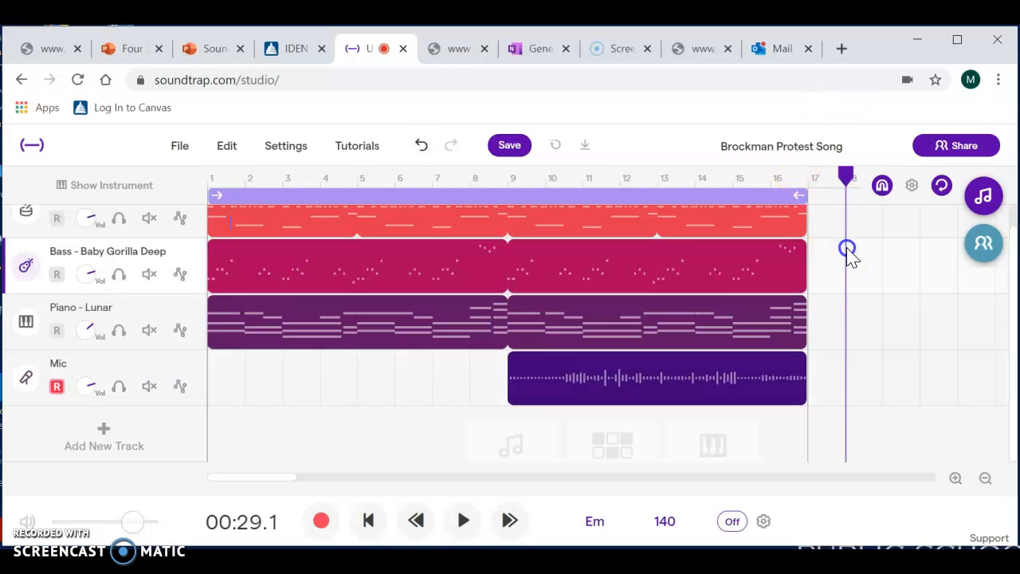
pyautogui.click(512, 146)
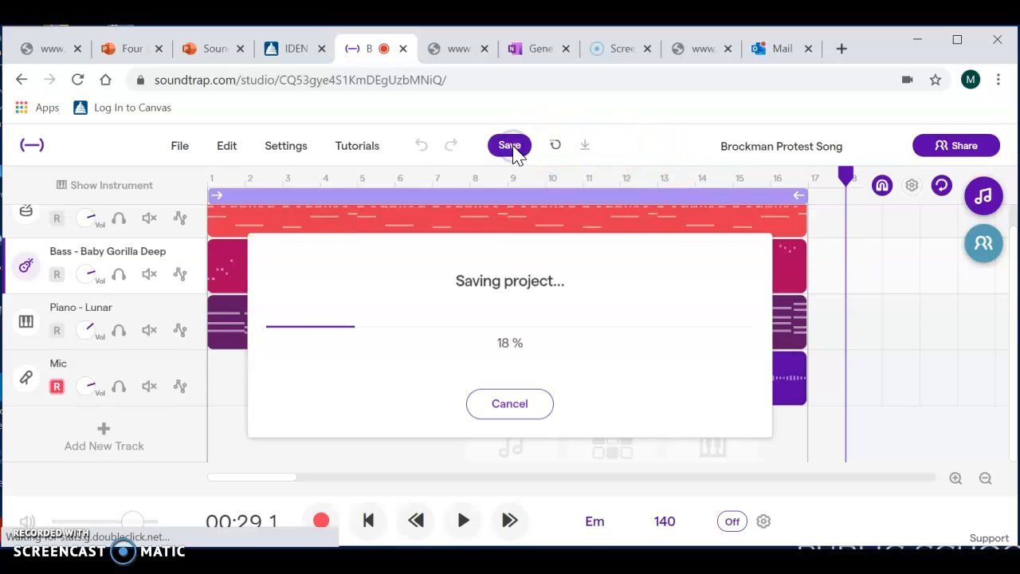